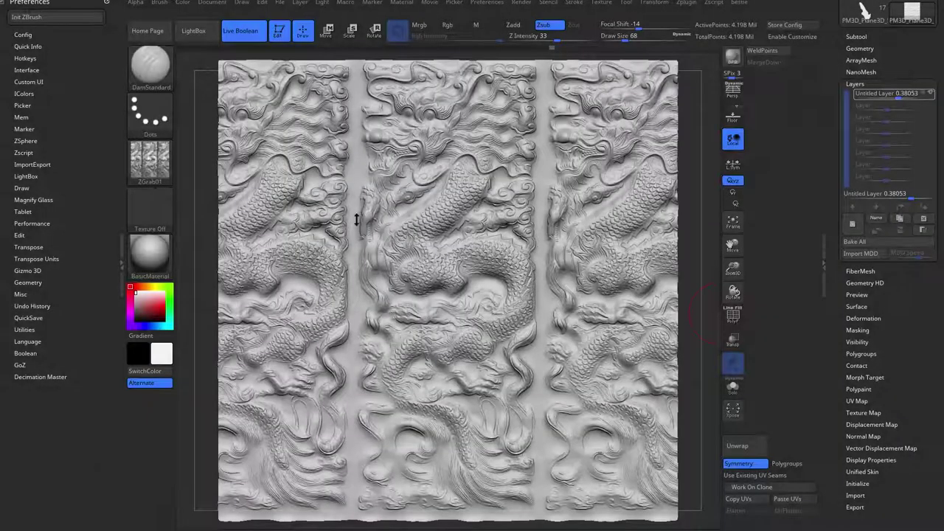
Export the ZGrab01 alpha to the ref folder as ZGrab01.psd in Photoshop format.
left_click(156, 168)
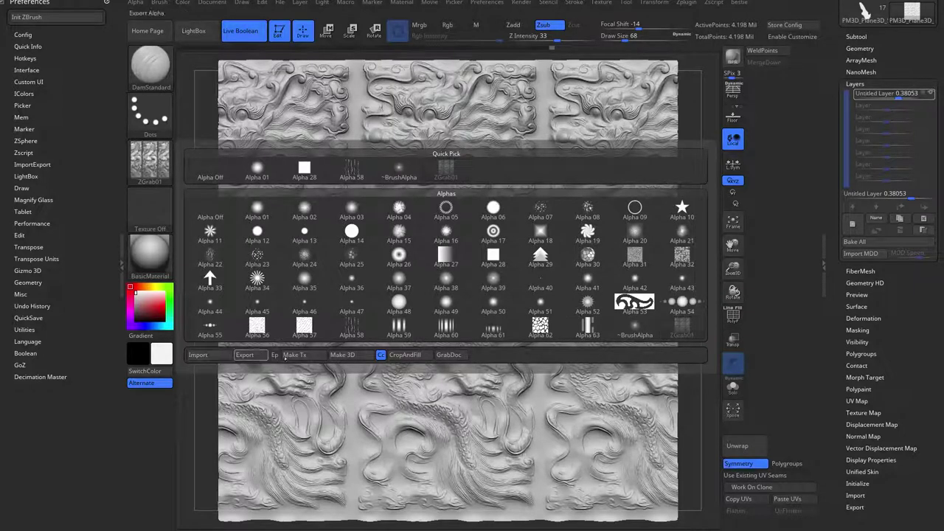
left_click(254, 355)
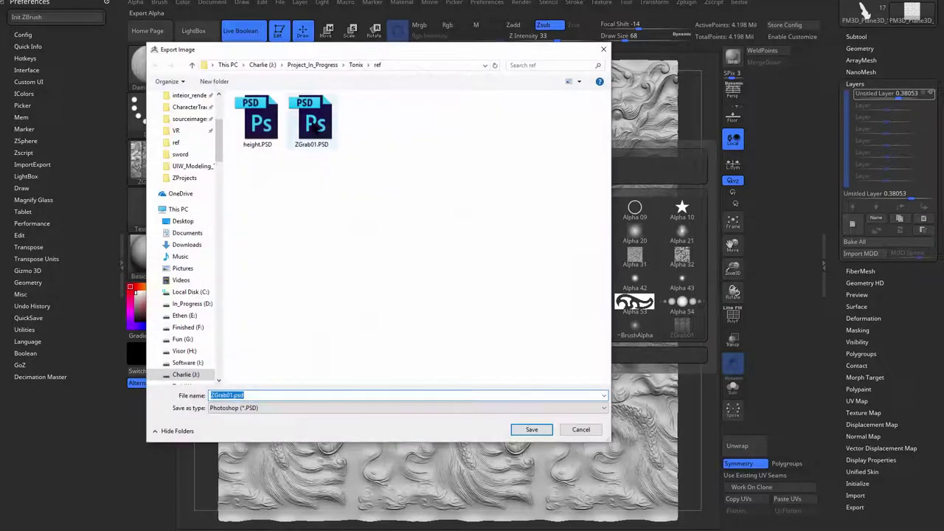
left_click(534, 428)
left_click(459, 245)
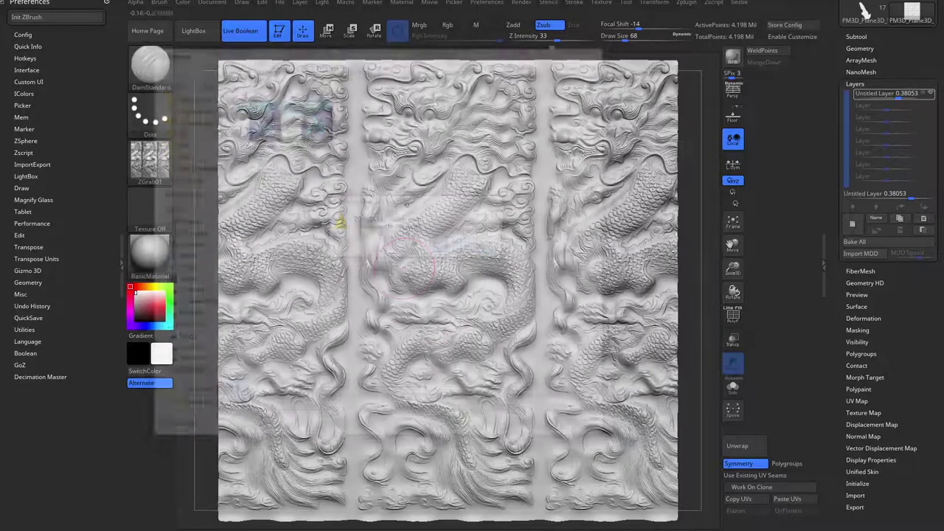
Set up the Standard brush with the DragRect stroke and the ZGrab01 alpha.
right_click_drag(468, 232, 546, 133)
right_click_drag(546, 132, 516, 126)
right_click_drag(618, 298, 620, 130)
right_click_drag(620, 129, 702, 199)
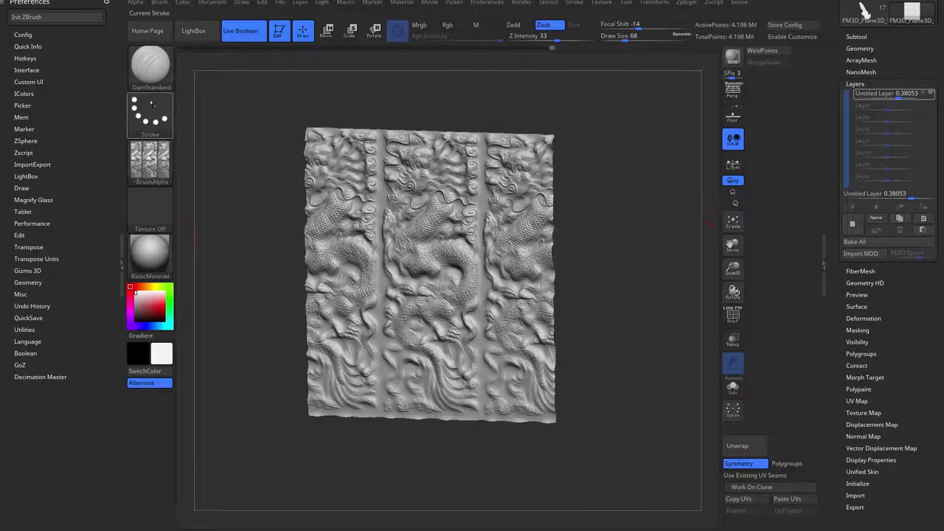
left_click(151, 65)
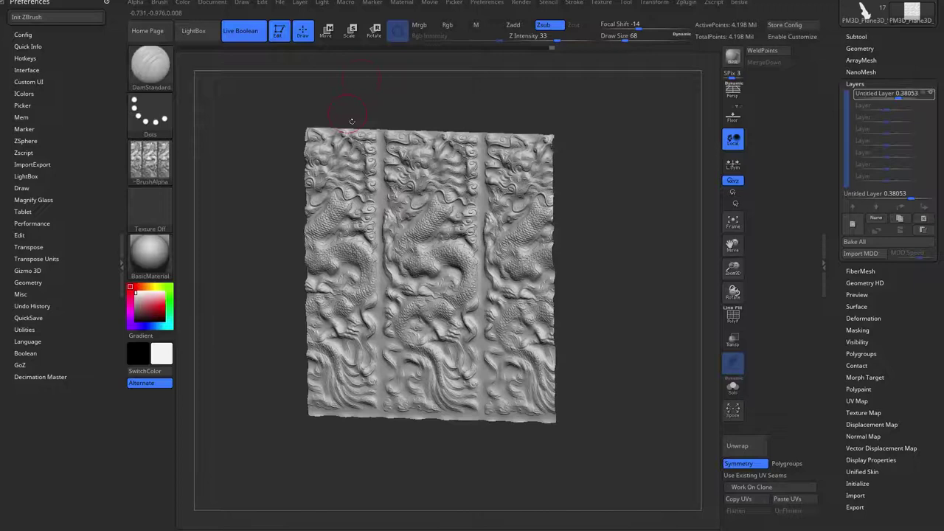
key("b")
key("s")
key("t")
left_click(151, 115)
left_click(262, 124)
left_click(151, 163)
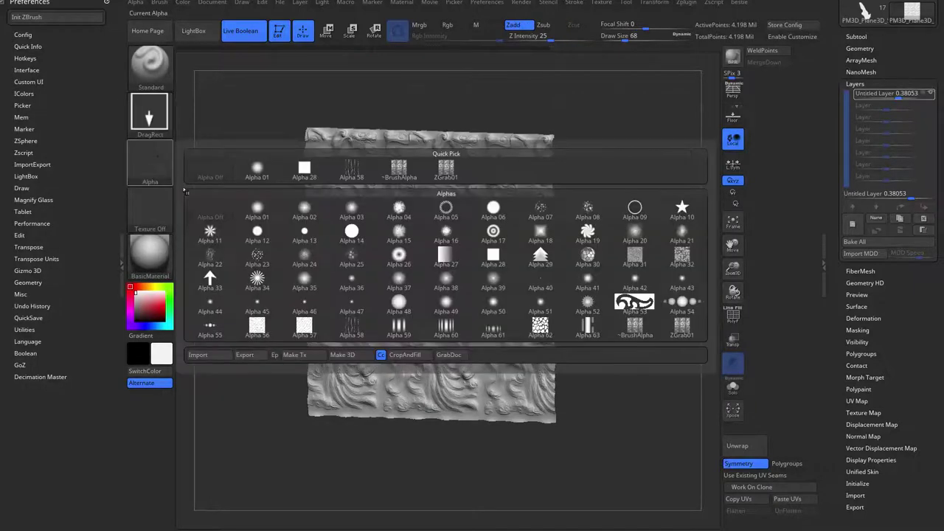
left_click(682, 327)
mouse_move(402, 281)
left_mouse_down()
mouse_move(679, 392)
mouse_move(699, 287)
left_mouse_up()
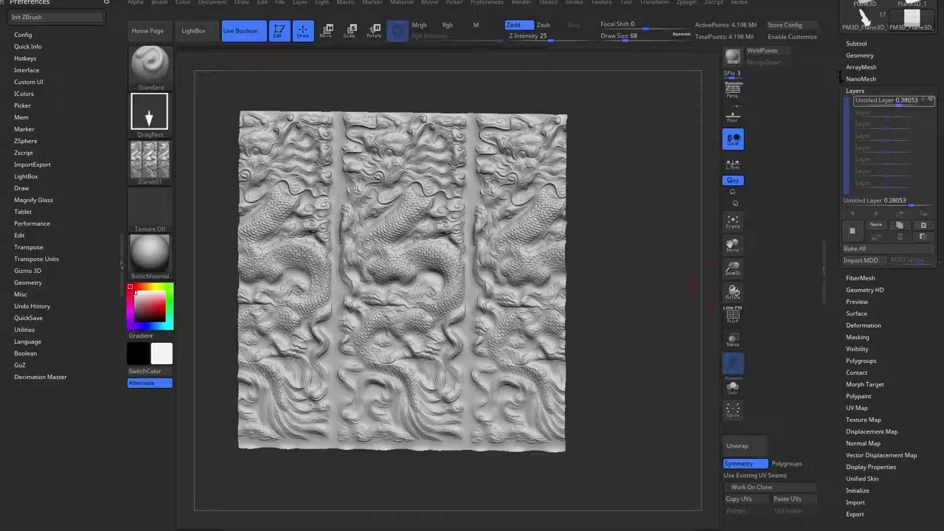
Switch to the multi-part knife model, isolate its lower blade piece in Solo mode and turn off its smooth subdivision preview.
scroll(849, 58, "up", 5)
left_click(864, 180)
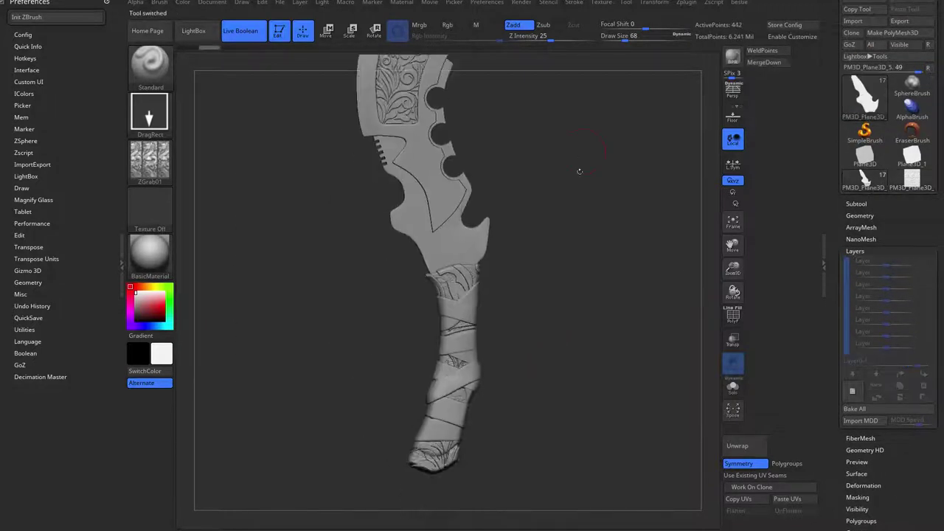
key("alt+shift+s")
left_click_drag(554, 208, 548, 255, "alt")
key("shift+f")
key("shift+f")
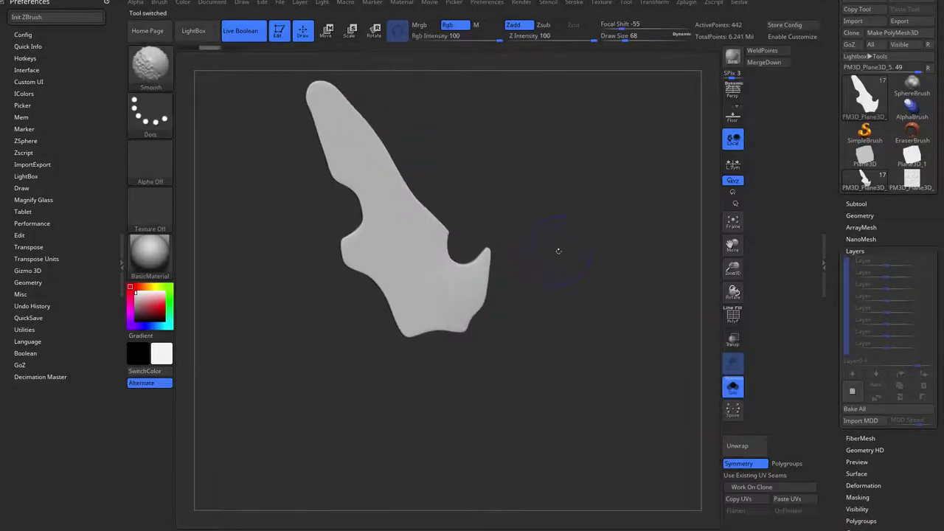
key("shift+f")
key("shift+d")
mouse_move(581, 227)
left_mouse_down("alt")
mouse_move(596, 242)
mouse_move(571, 223)
mouse_move(586, 223)
mouse_move(569, 238)
left_mouse_up("alt")
key("shift+f")
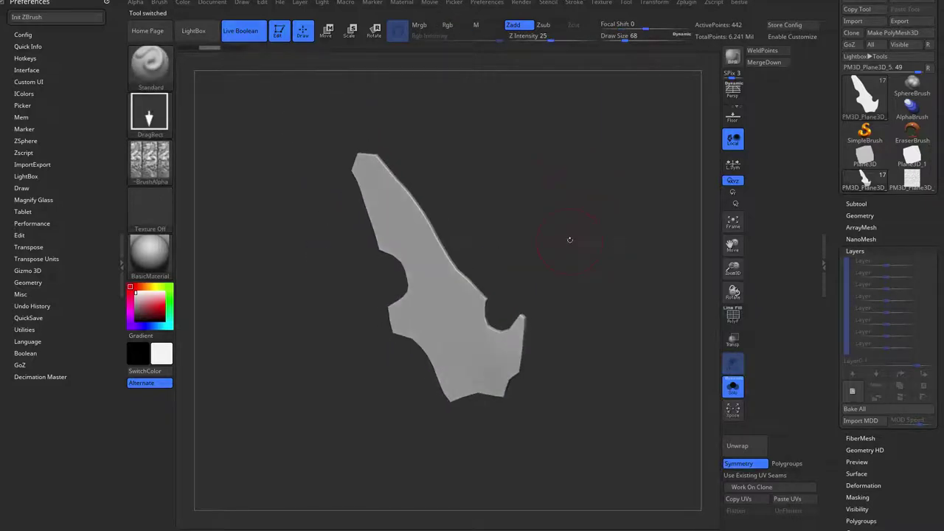
Subdivide the isolated blade piece repeatedly up to about 1.8 million points.
key("ctrl+d")
key("ctrl+d")
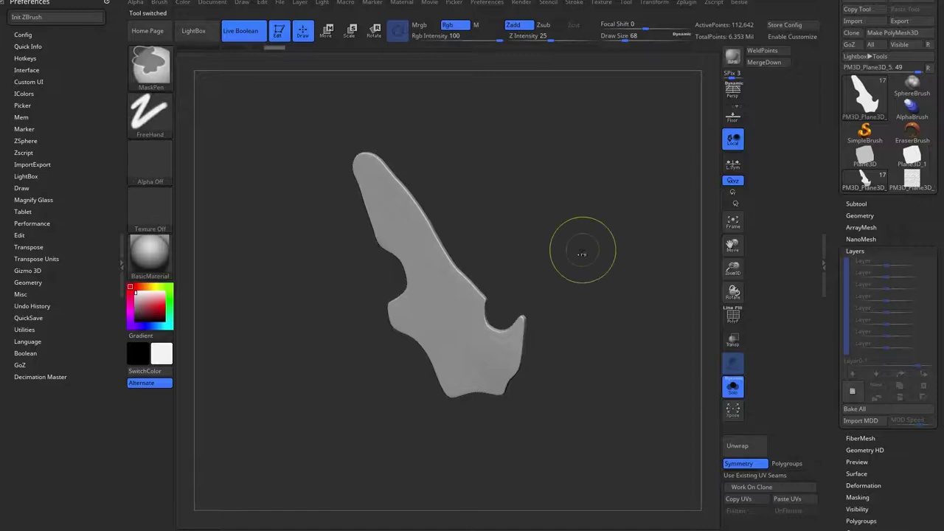
key("ctrl+d")
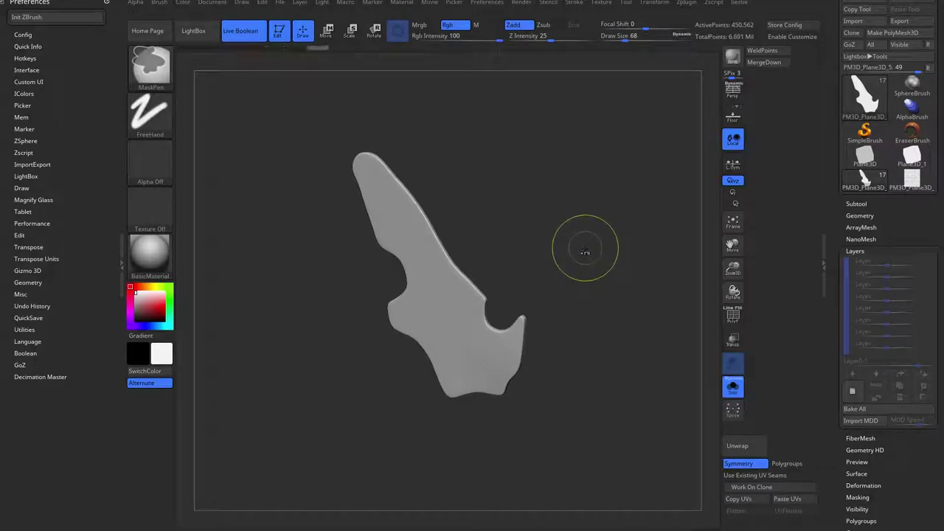
key("ctrl+d")
Try stamping the three-panel dragon alpha over the face of the blade piece at different sizes.
left_click_drag(583, 249, 550, 305)
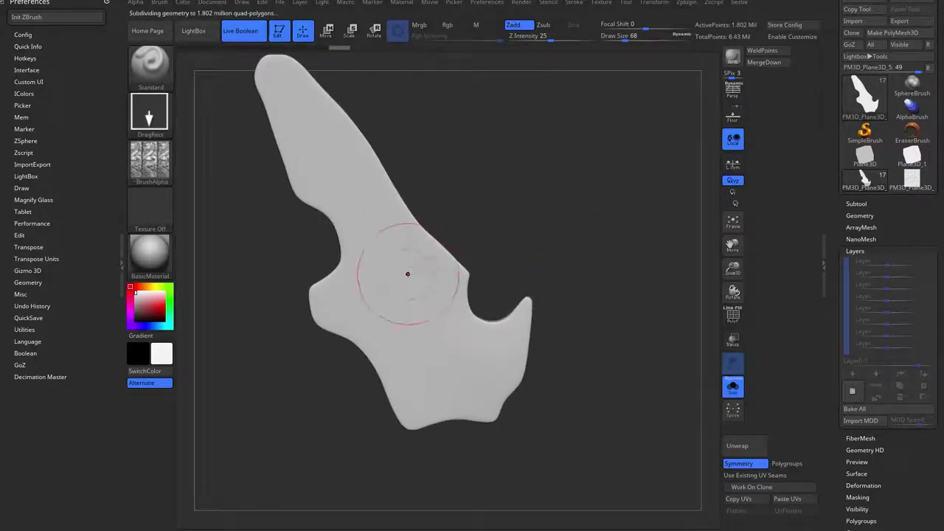
left_click_drag(456, 367, 550, 483)
left_click_drag(599, 318, 619, 377, "alt")
left_click_drag(607, 225, 583, 173)
left_click_drag(546, 236, 567, 241)
key("ctrl+z")
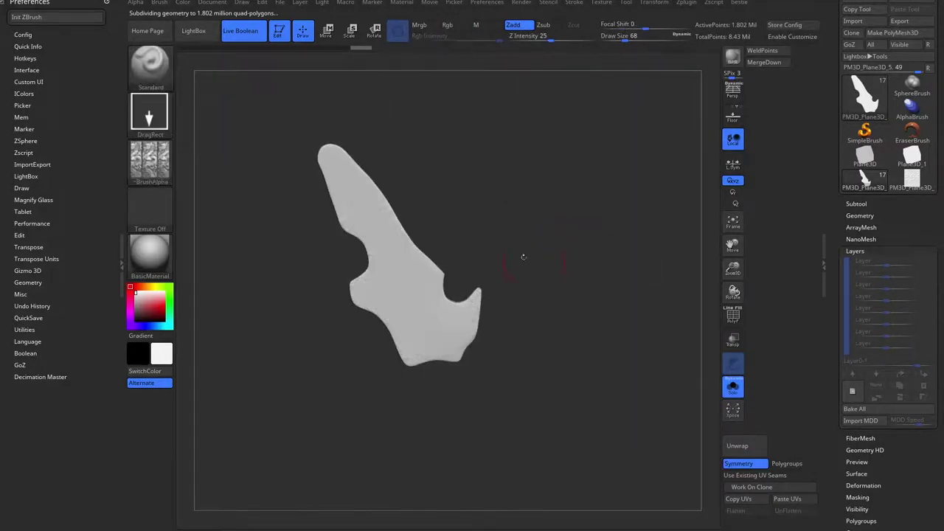
mouse_move(508, 184)
left_mouse_down("alt")
mouse_move(540, 194)
mouse_move(517, 193)
left_mouse_up("alt")
left_click_drag(379, 258, 435, 369)
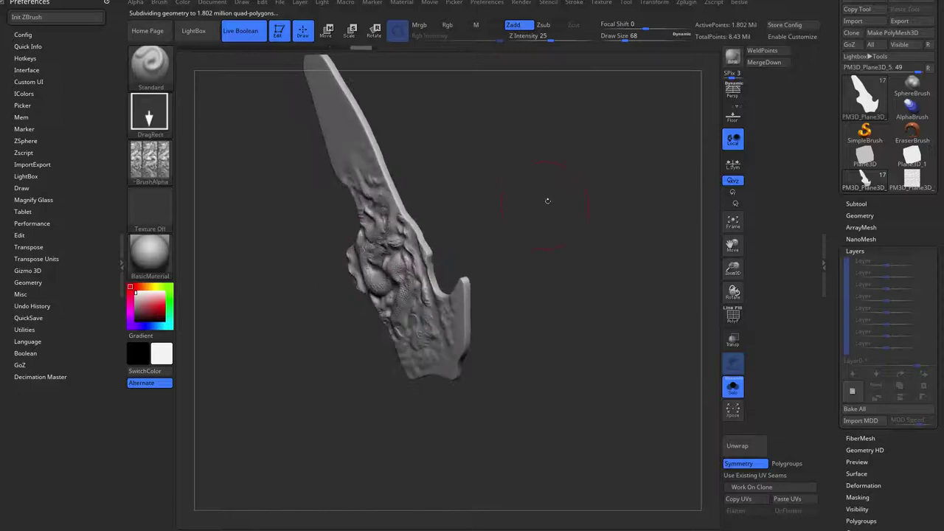
mouse_move(548, 201)
left_mouse_down("shift")
mouse_move(570, 210)
mouse_move(550, 269)
left_mouse_up("shift")
left_click_drag(529, 189, 519, 217, "alt")
key("ctrl+z")
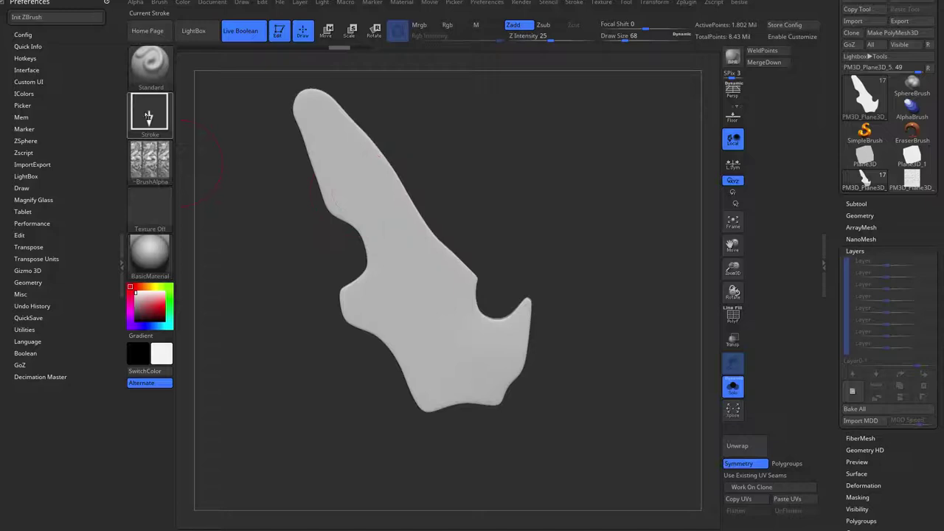
Switch to Photoshop and open the exported ZGrab01.PSD height map.
mouse_move(158, 158)
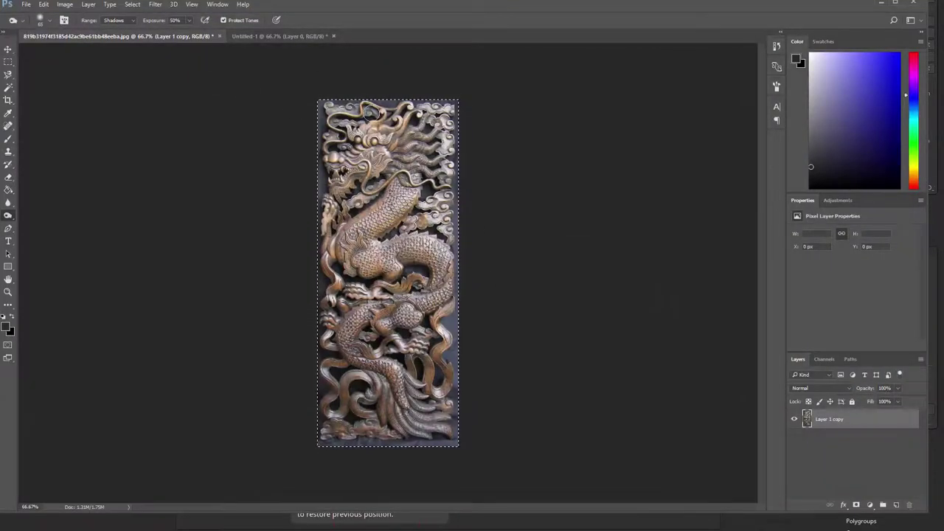
key("ctrl+o")
double_click(416, 337)
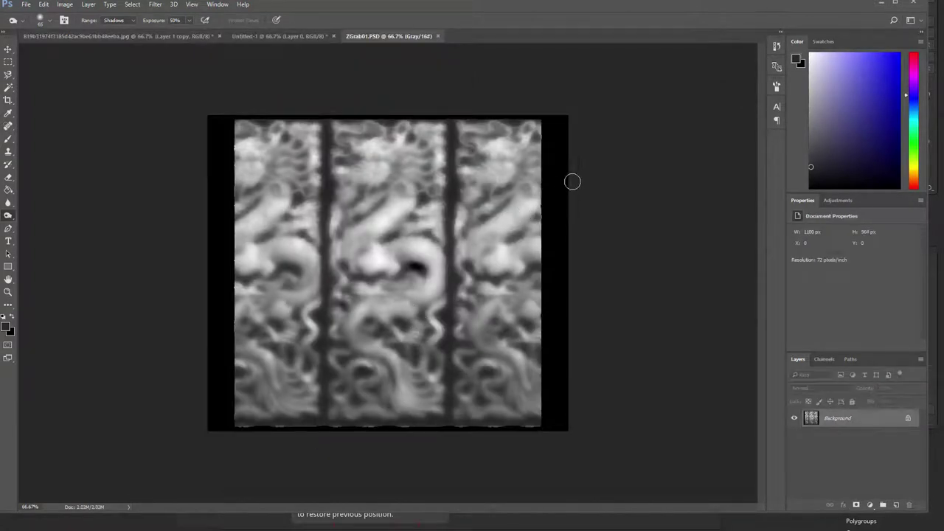
Select the dragon panels on both sides of the centre panel with rectangular marquees and fill them with black.
key("m")
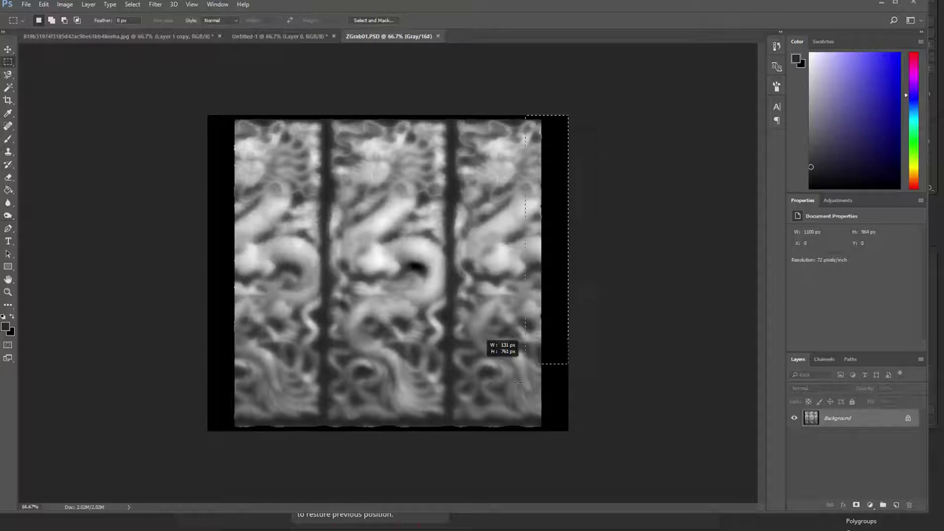
left_click_drag(518, 381, 448, 479)
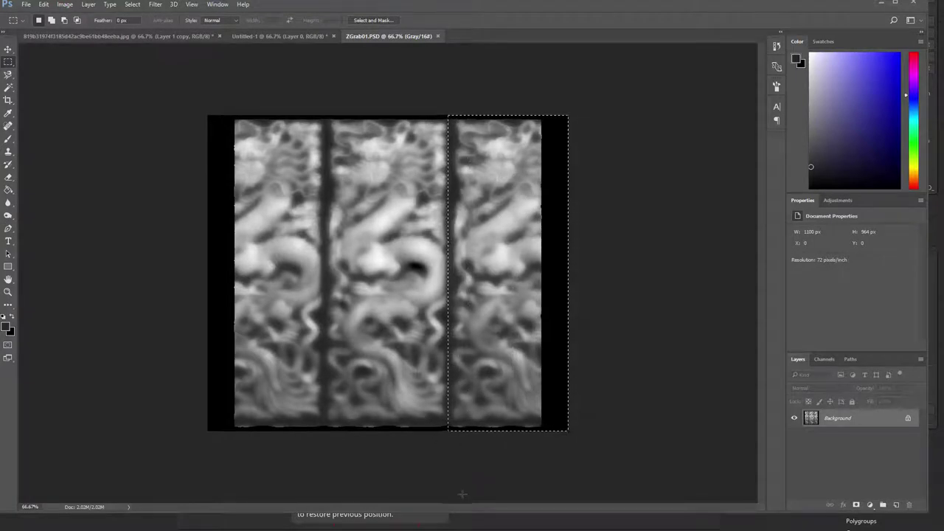
key("alt+BackSpace")
key("ctrl+d")
left_click_drag(269, 436, 327, 479)
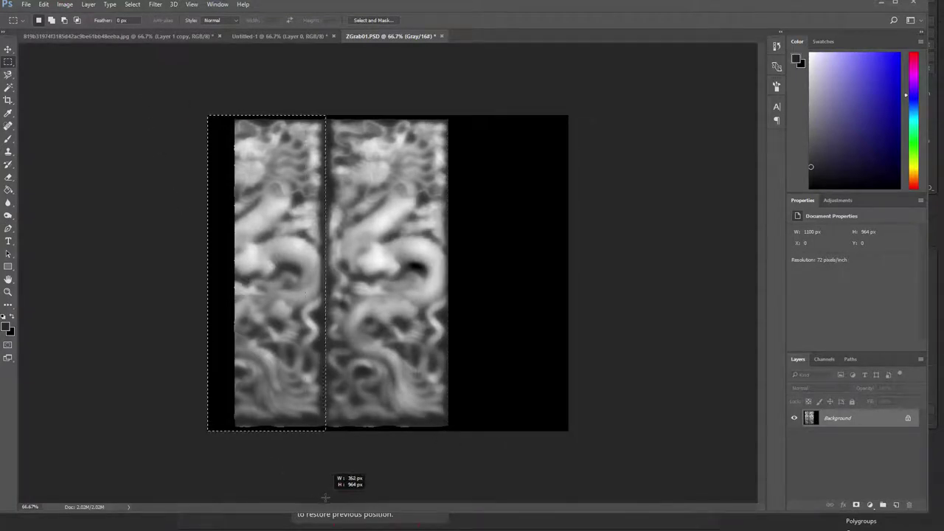
key("alt+BackSpace")
key("ctrl+d")
Fill the black area around the centre dragon panel with the panel's dark grey using the Paint Bucket.
key("e")
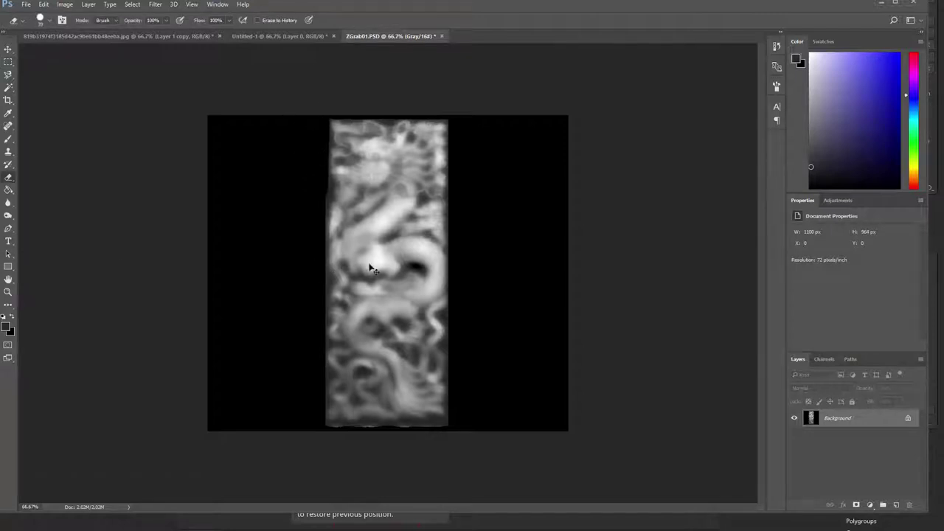
key("b")
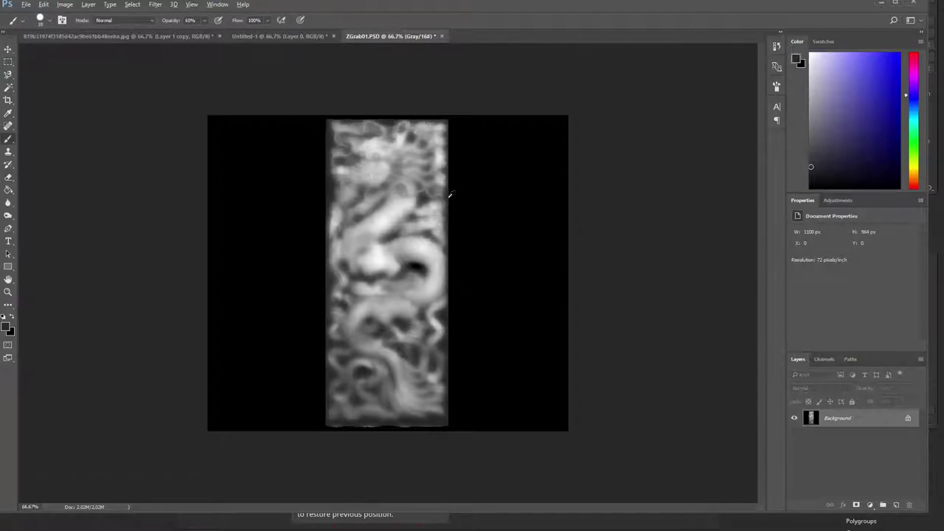
key("d")
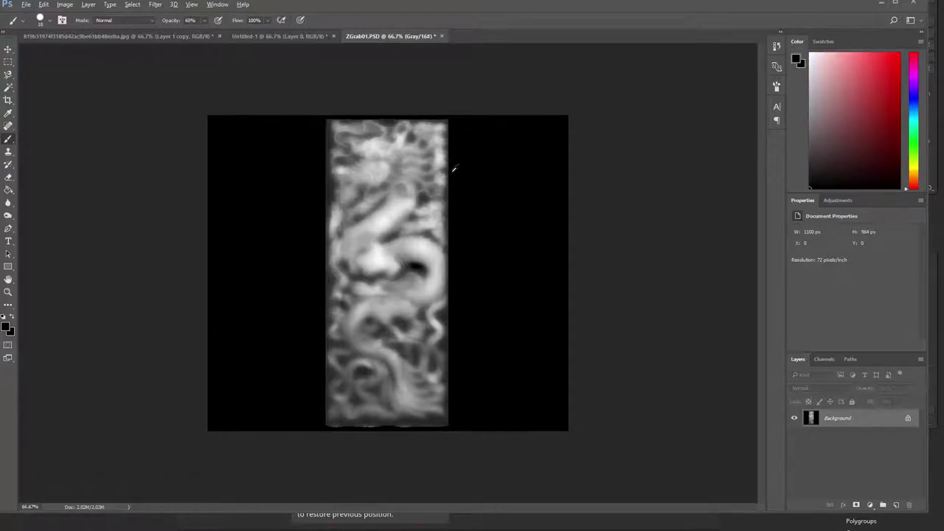
key("g")
left_click(505, 248)
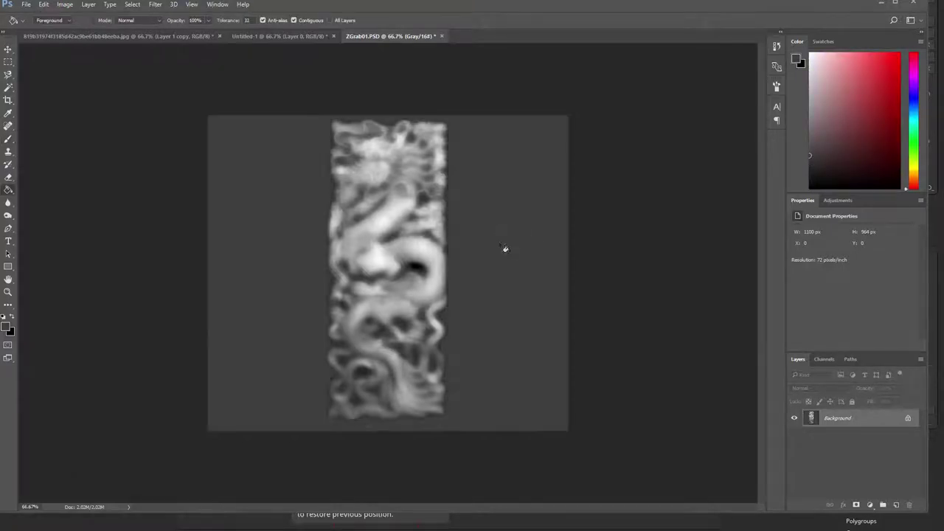
Try refilling the grey background with the Paint Bucket at a tolerance of 32.
left_click(531, 337)
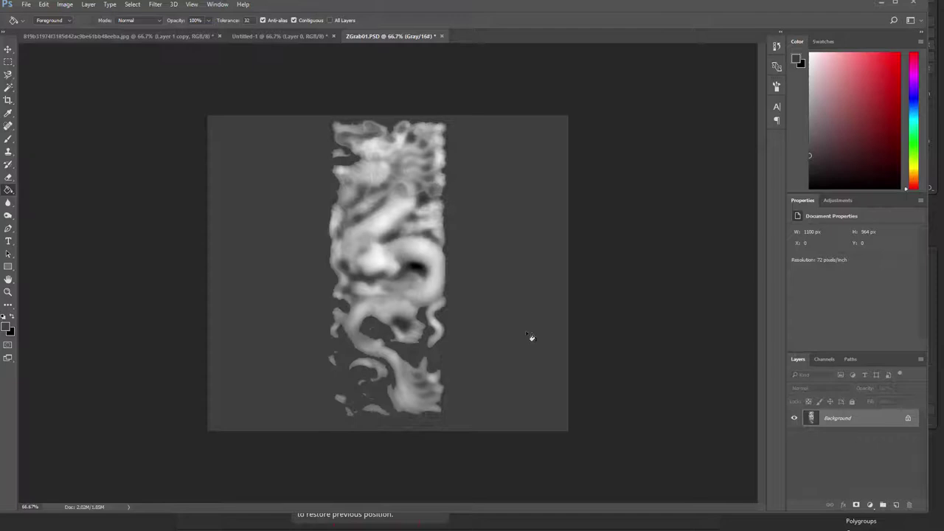
key("ctrl+z")
left_click(536, 331)
key("ctrl+z")
Check the single-dragon height map as a whole and save ZGrab01.PSD.
key("ctrl+minus")
key("ctrl+minus")
key("ctrl+plus")
key("ctrl+plus")
key("ctrl+minus")
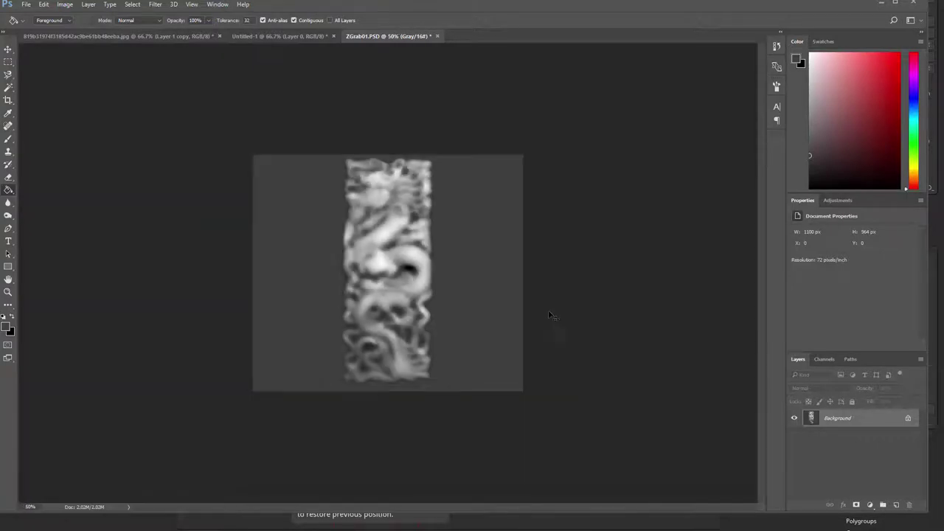
key("ctrl+plus")
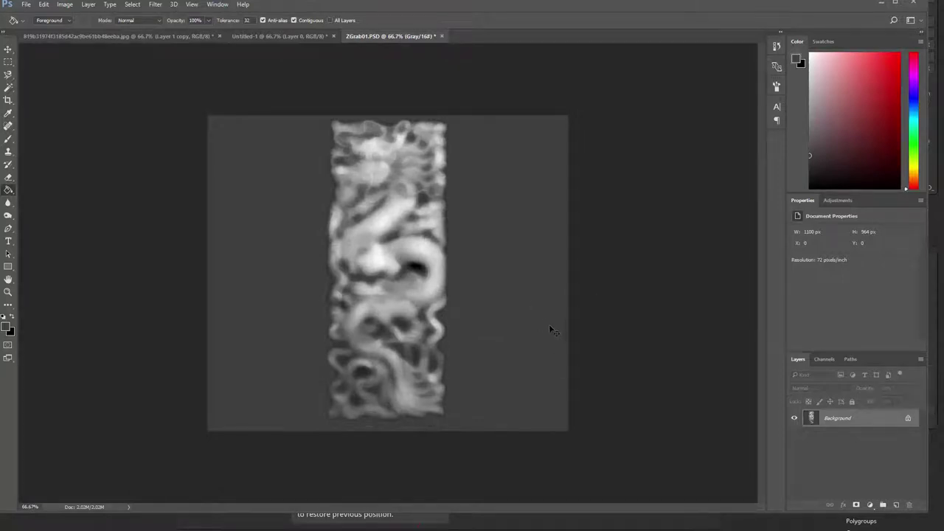
key("ctrl+s")
Return to ZBrush and import the edited ZGrab01.PSD from the ref folder as the brush alpha.
key("alt+Tab")
left_click(151, 158)
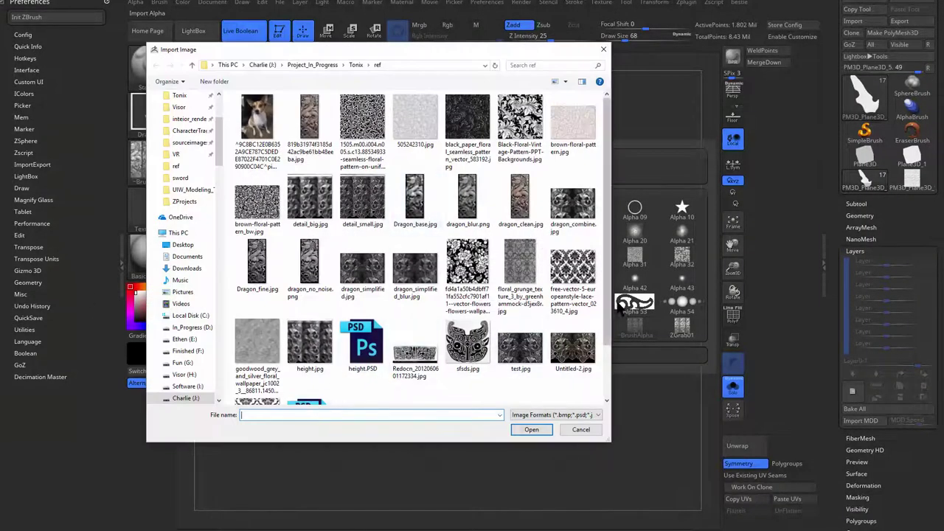
scroll(311, 405, "down", 3)
double_click(320, 376)
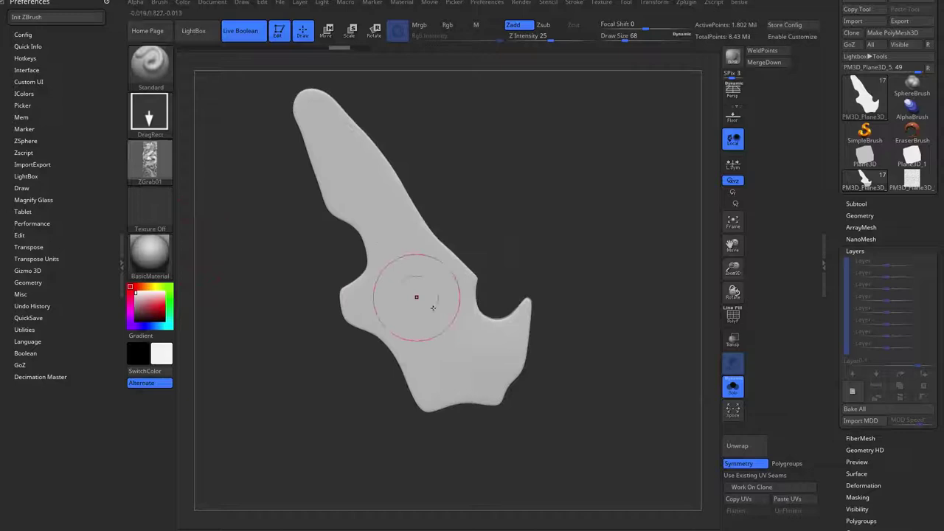
Try a large stamp of the single-dragon alpha across the blade piece and inspect the relief from several angles.
left_click_drag(468, 380, 524, 340)
mouse_move(522, 168)
left_mouse_down()
mouse_move(487, 137)
mouse_move(421, 111)
mouse_move(349, 103)
mouse_move(330, 77)
left_mouse_up()
right_click_drag(551, 223, 527, 219, "ctrl")
left_click_drag(490, 249, 526, 251)
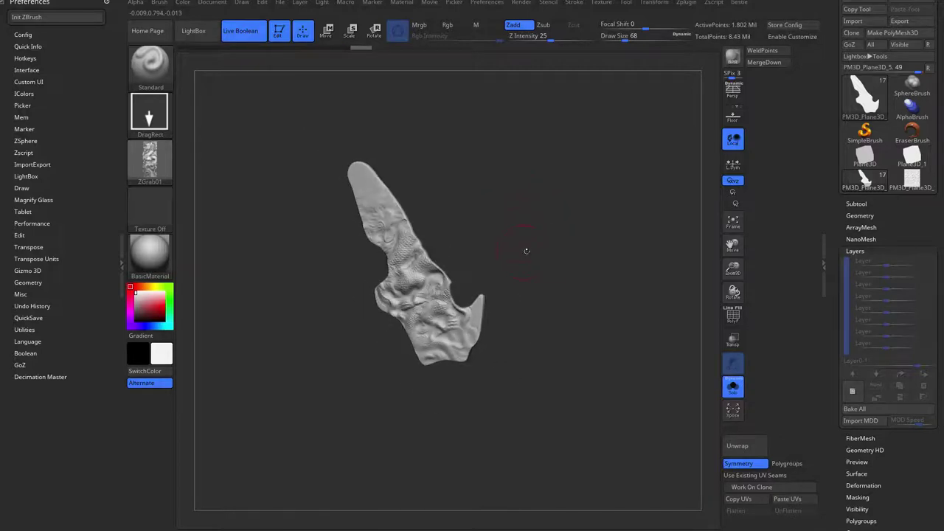
left_click(547, 253)
right_click_drag(547, 253, 536, 283, "ctrl")
left_click_drag(535, 282, 535, 303)
right_click_drag(536, 303, 530, 284, "ctrl")
left_click(523, 275)
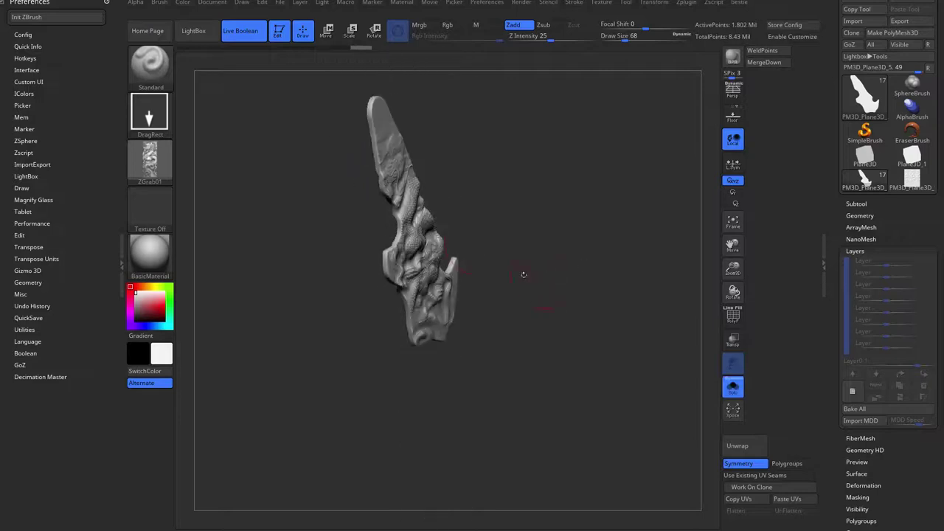
key("ctrl+z")
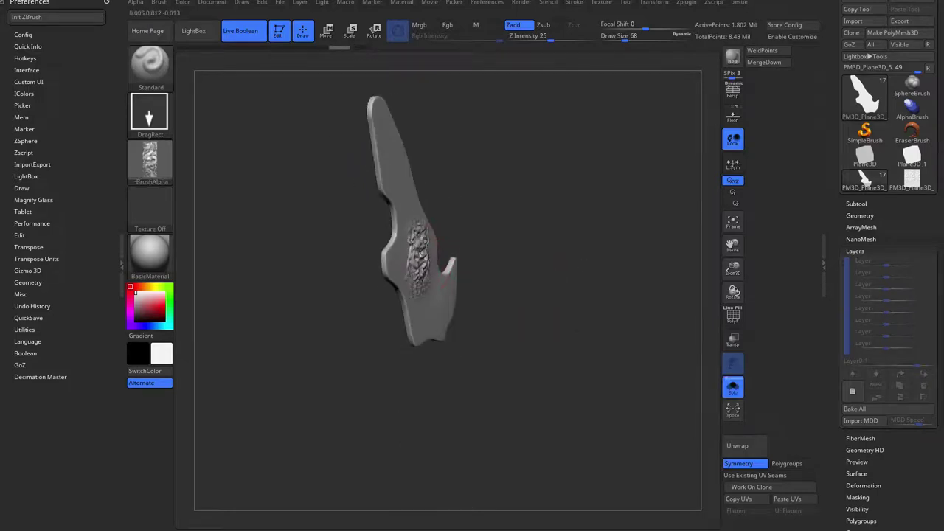
Try a smaller stamp of the single-dragon alpha in the middle of the blade piece.
mouse_move(532, 248)
left_mouse_down()
mouse_move(587, 241)
mouse_move(534, 246)
left_mouse_up()
key("ctrl+z")
right_click_drag(425, 257, 436, 259)
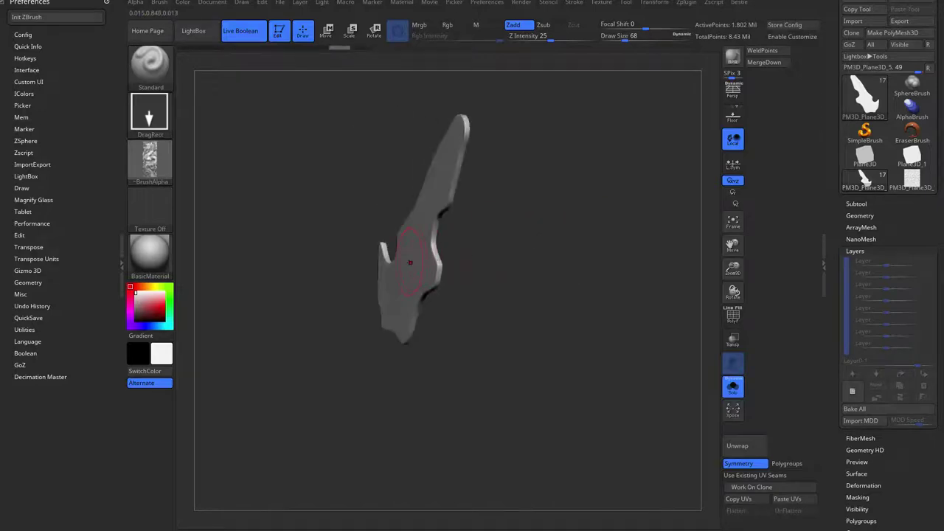
right_click_drag(501, 317, 420, 298)
right_click_drag(420, 298, 603, 73)
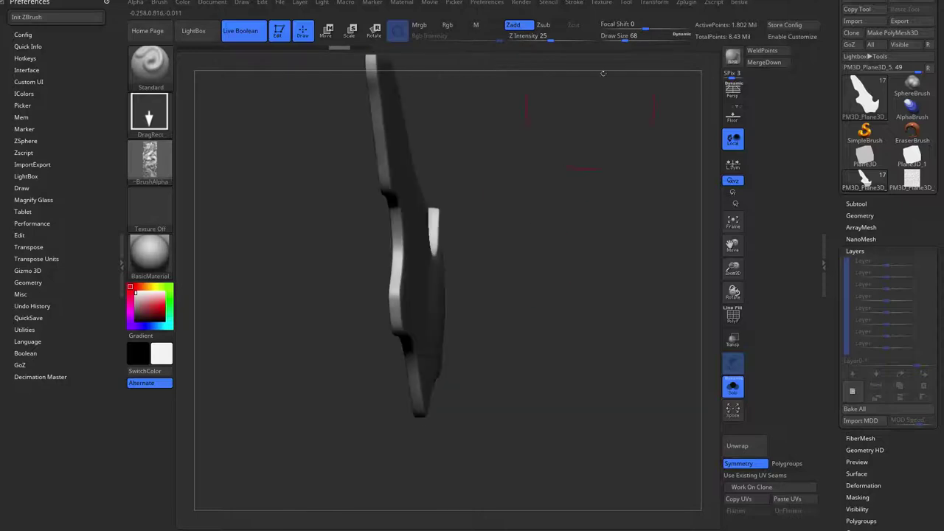
Turn off X-axis symmetry for sculpting on the blade piece.
left_click(654, 3)
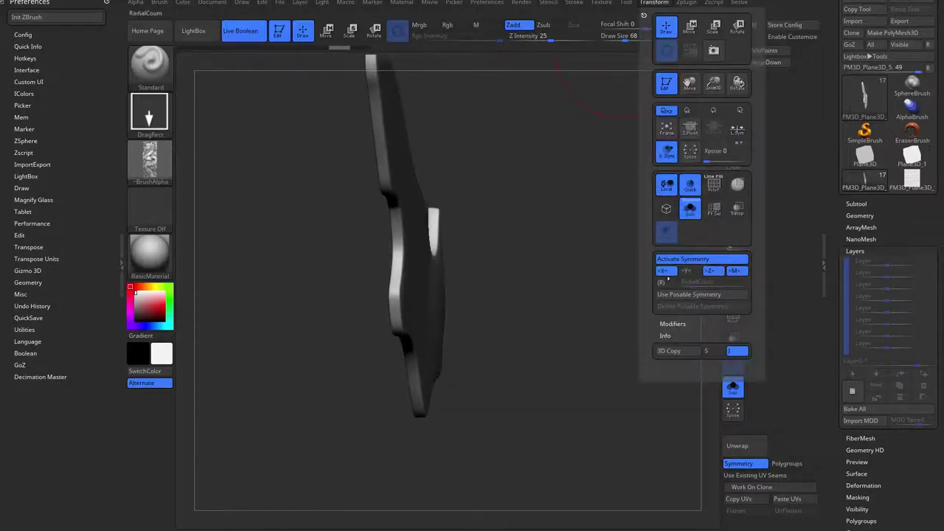
left_click(666, 273)
right_click_drag(528, 304, 446, 313)
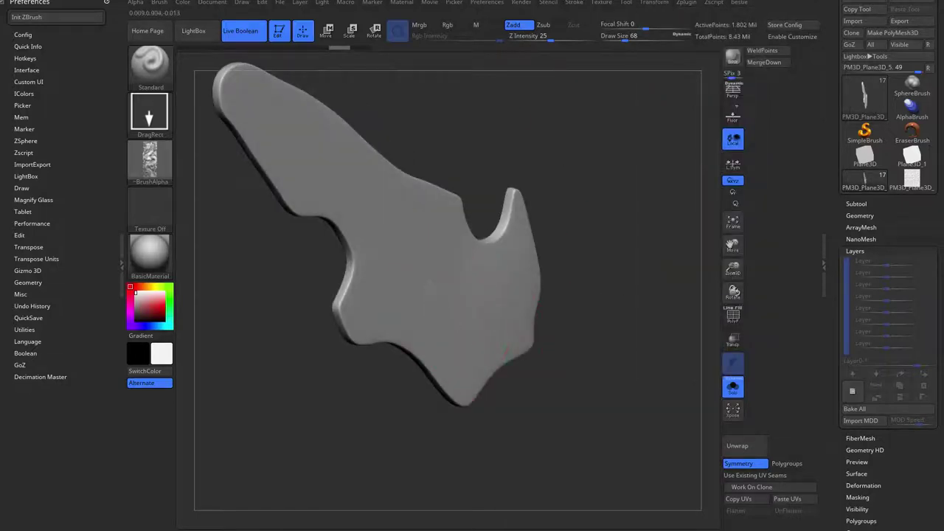
key("ctrl+shift+z")
right_click_drag(506, 351, 546, 280, "ctrl")
mouse_move(546, 280)
right_mouse_down()
mouse_move(683, 271)
mouse_move(516, 263)
right_mouse_up()
key("ctrl+z")
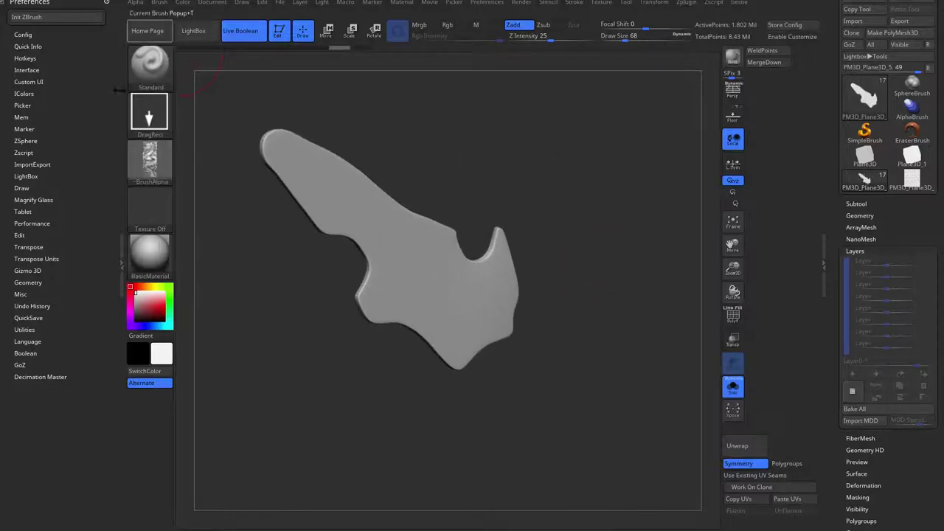
Turn on backface masking in the Standard brush's auto-masking settings.
left_click(158, 3)
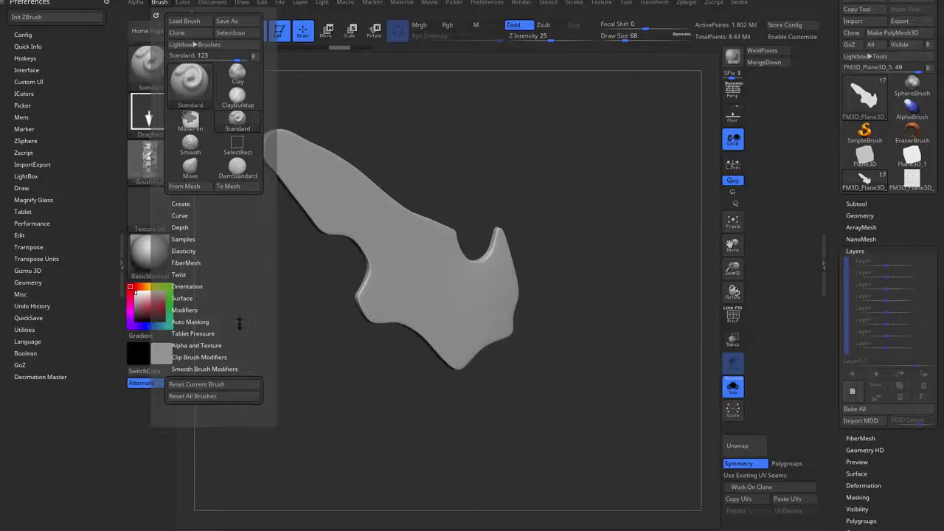
left_click(210, 321)
left_click(189, 473)
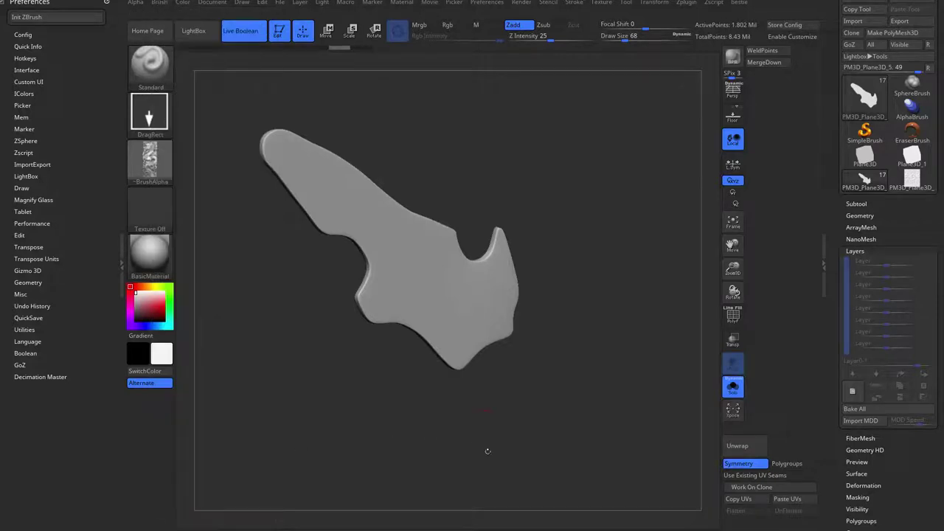
Try a large stamp of the dragon alpha across the blade piece and inspect the relief alone and within the whole knife.
left_click_drag(509, 350, 640, 414)
left_click_drag(605, 354, 583, 405)
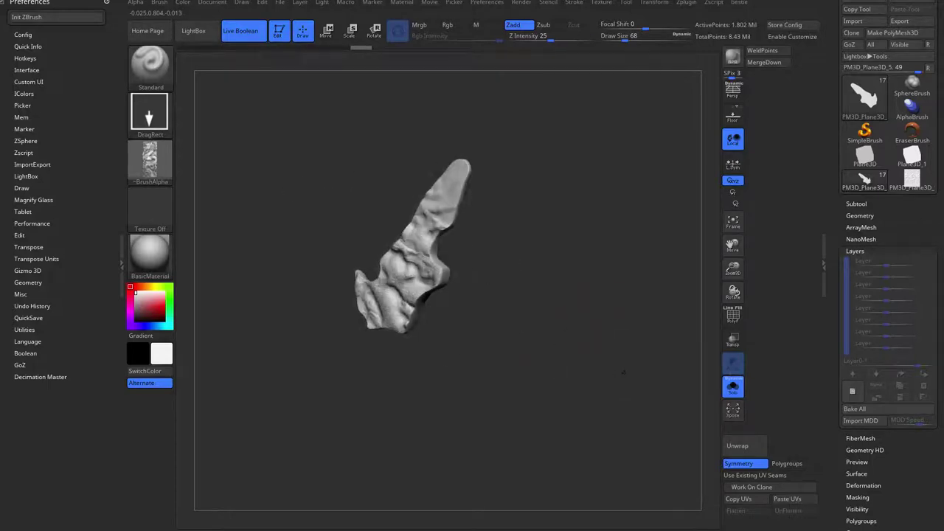
left_click_drag(623, 373, 656, 368)
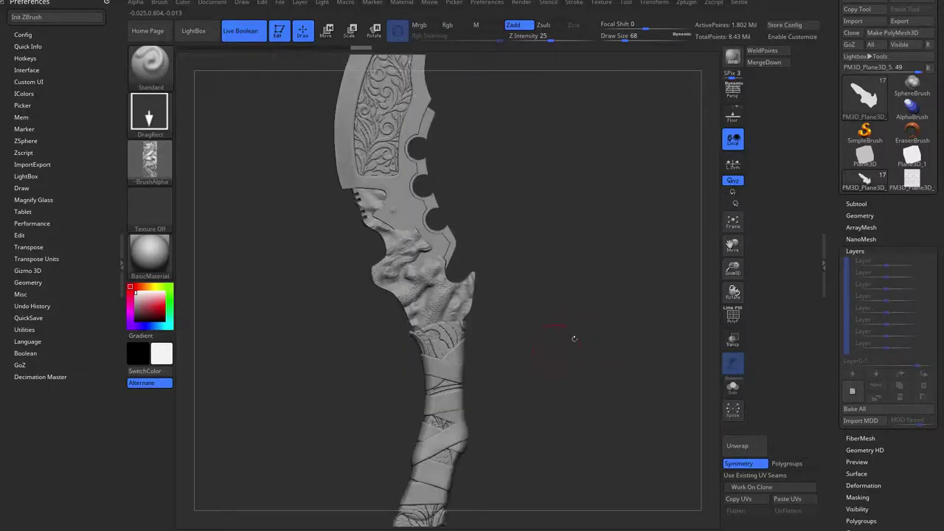
left_click_drag(588, 334, 614, 359)
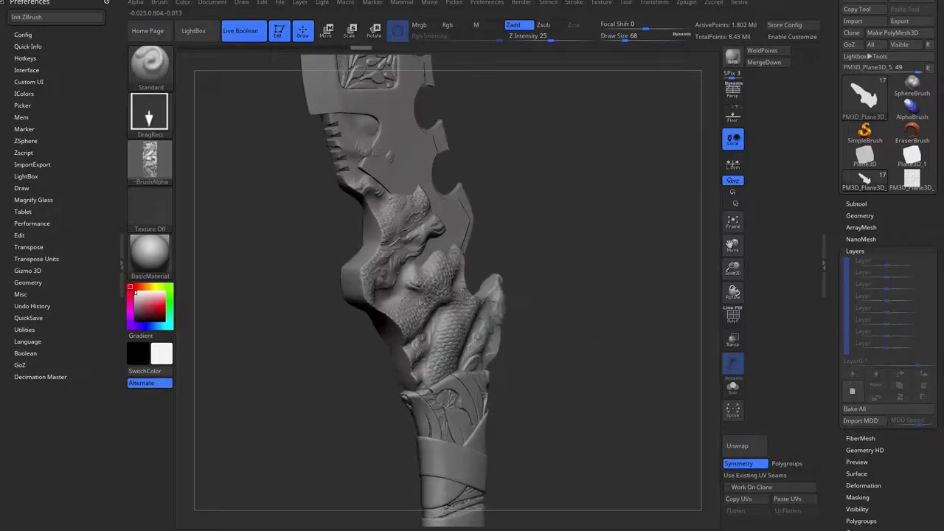
left_click_drag(554, 198, 533, 273)
left_click(625, 278)
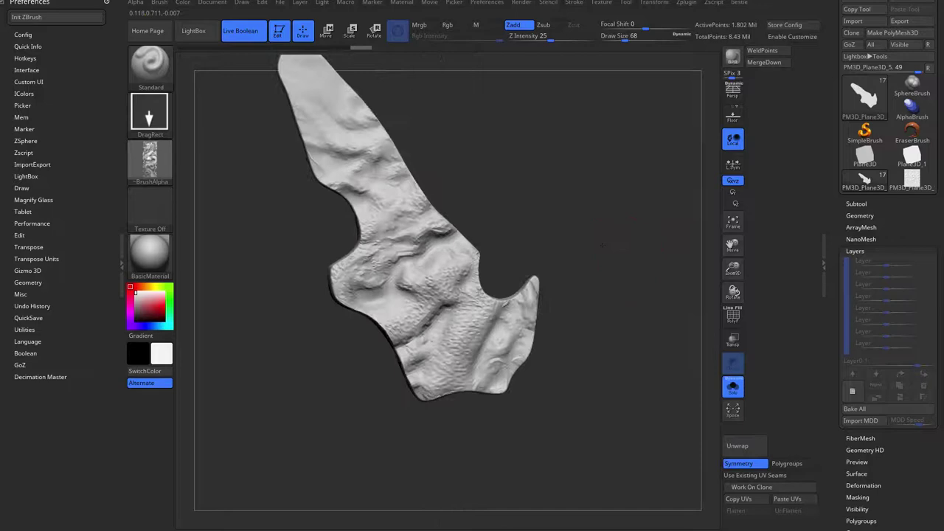
left_click(583, 239)
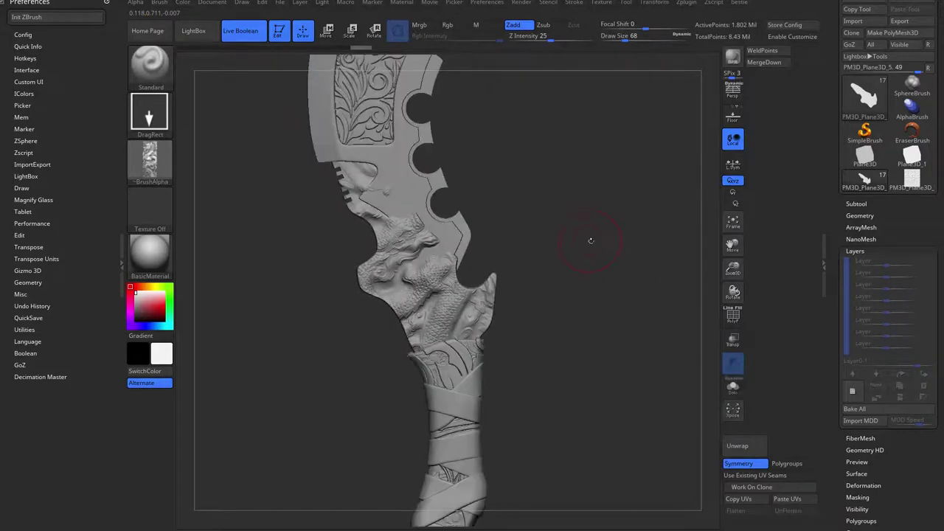
left_click_drag(589, 243, 582, 310)
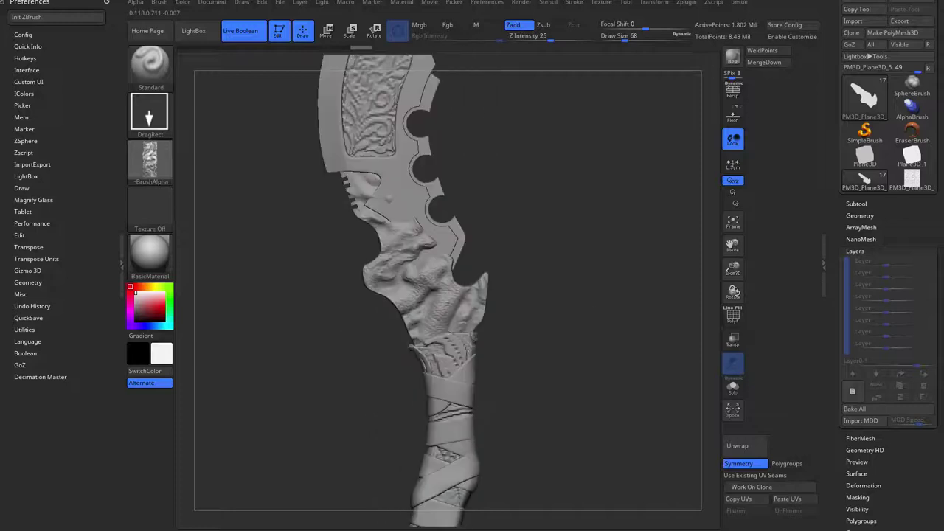
Check the dragon relief on the isolated blade piece at different subdivision levels and undo the stamp.
key("ctrl+shift+s")
mouse_move(559, 286)
left_mouse_down()
mouse_move(538, 247)
mouse_move(552, 249)
mouse_move(562, 284)
mouse_move(557, 267)
mouse_move(567, 257)
left_mouse_up()
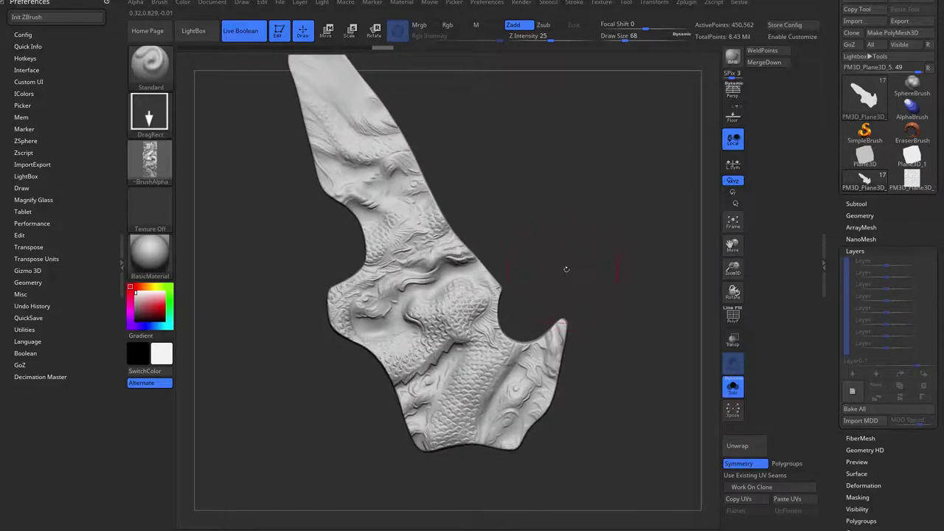
mouse_move(582, 203)
left_mouse_down("alt")
mouse_move(594, 211)
mouse_move(573, 228)
mouse_move(571, 212)
left_mouse_up("alt")
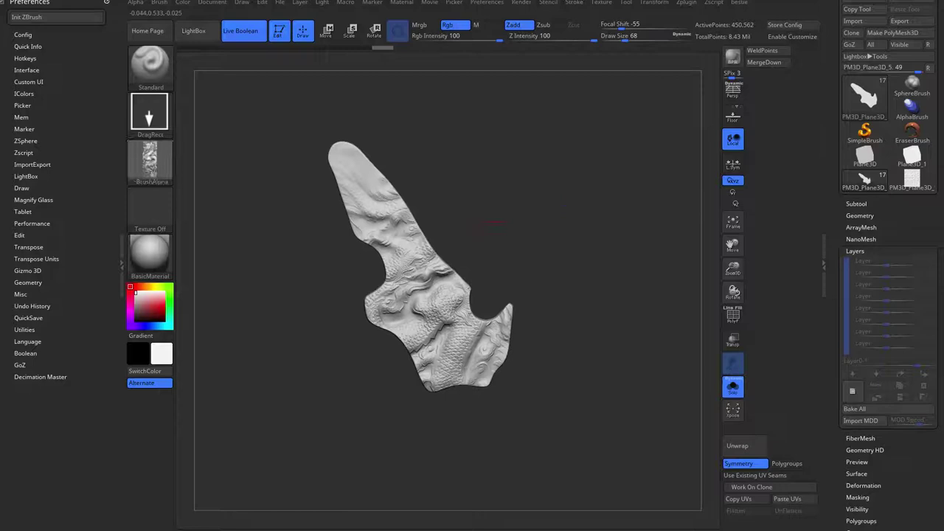
mouse_move(187, 174)
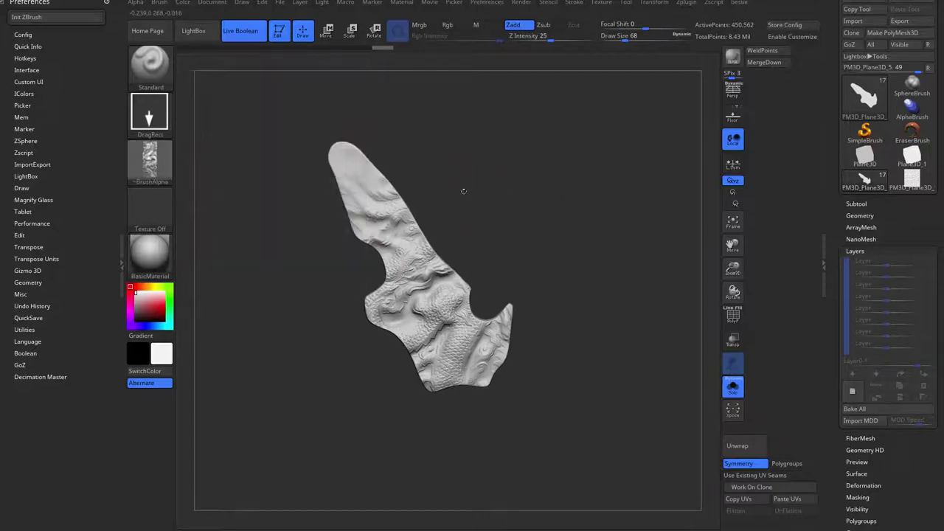
key("shift+d")
key("shift+d")
key("ctrl+z")
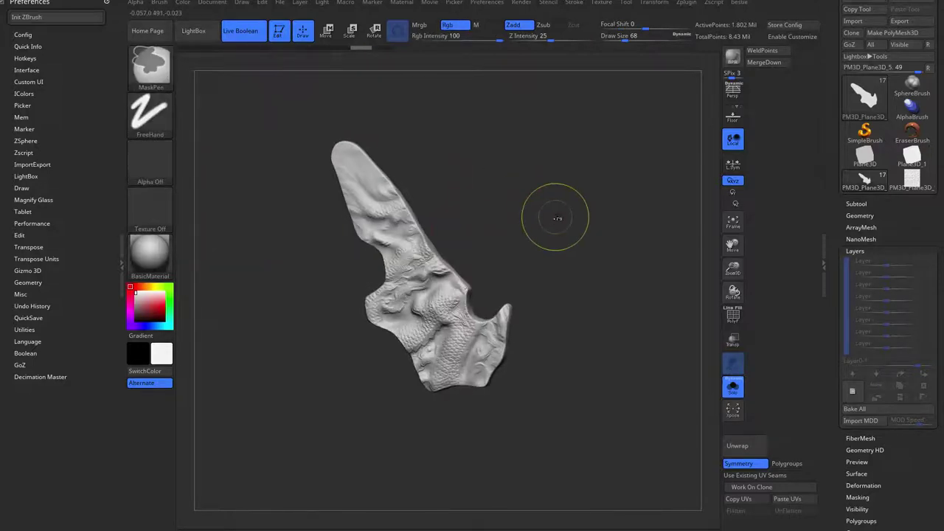
key("ctrl+z")
mouse_move(558, 229)
left_mouse_down()
mouse_move(586, 237)
mouse_move(574, 221)
left_mouse_up()
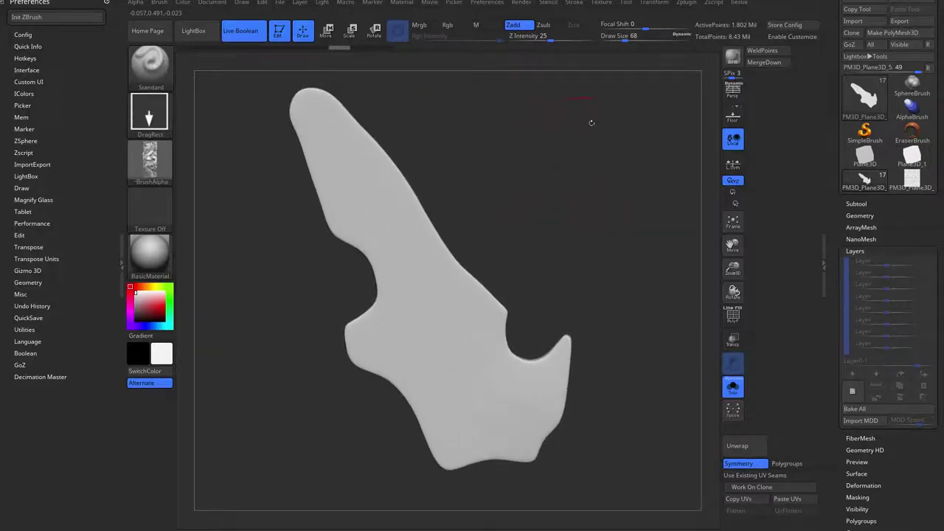
Convert the current dragon brush alpha into a texture.
left_click(604, 3)
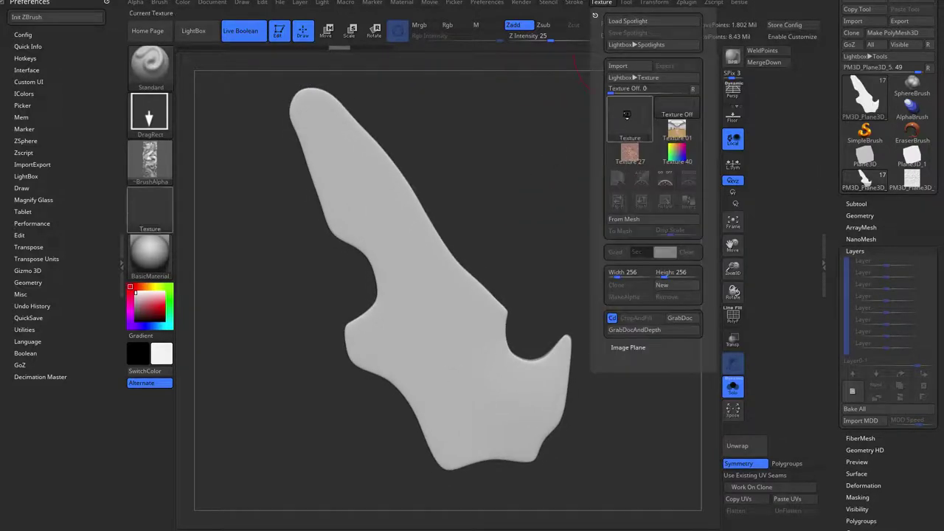
left_click(629, 118)
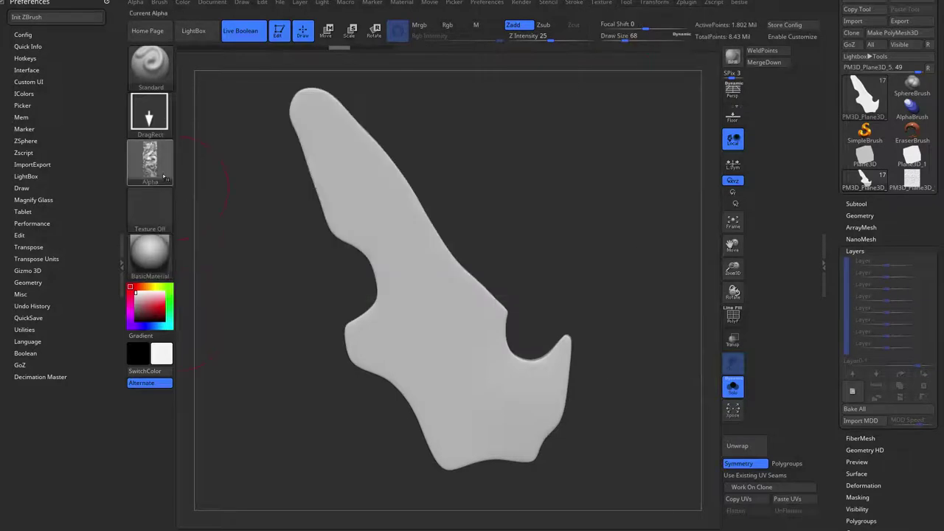
left_click(151, 166)
left_click(155, 210)
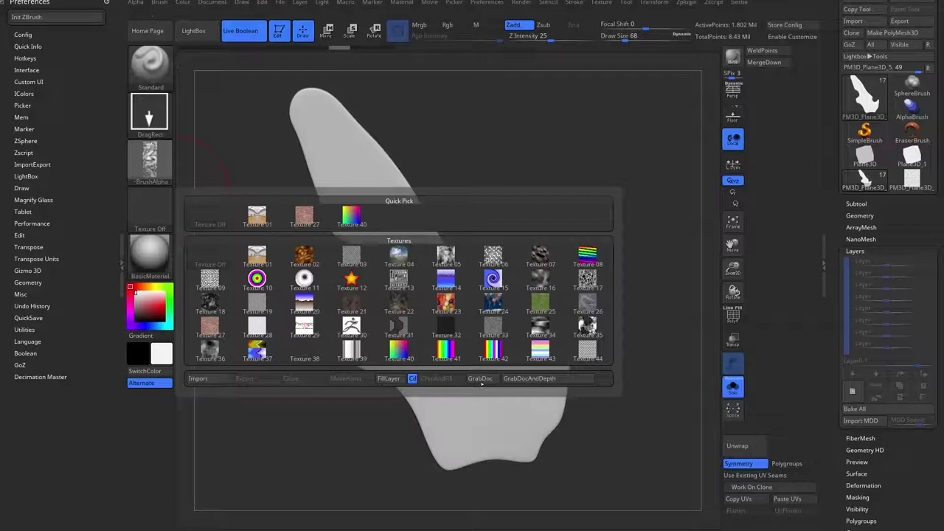
left_click(547, 378)
left_click(151, 159)
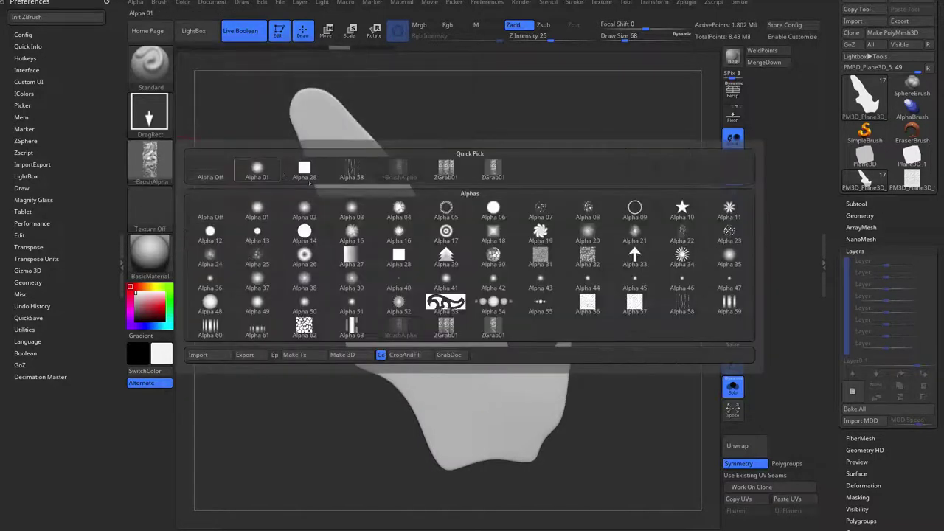
left_click(302, 355)
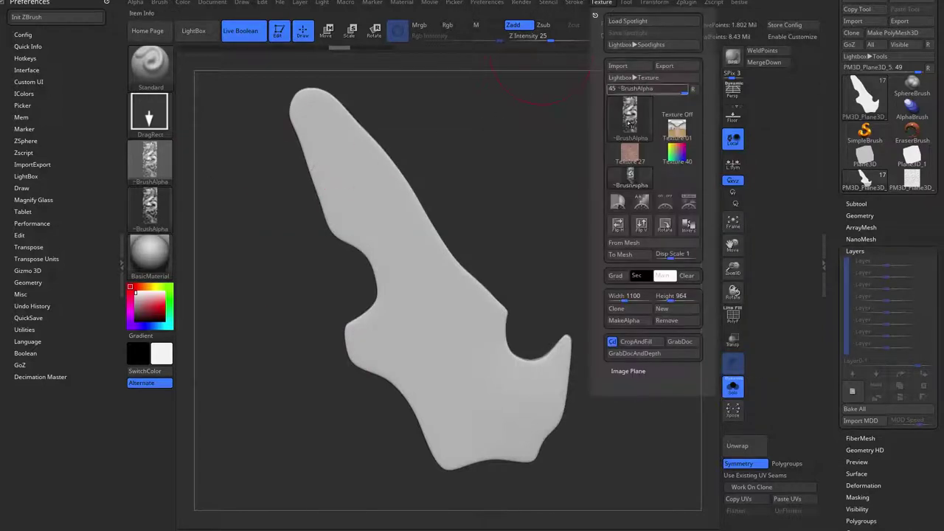
Load the dragon texture into Spotlight and rotate, scale and move the image along the slanted blade piece.
left_click(690, 202)
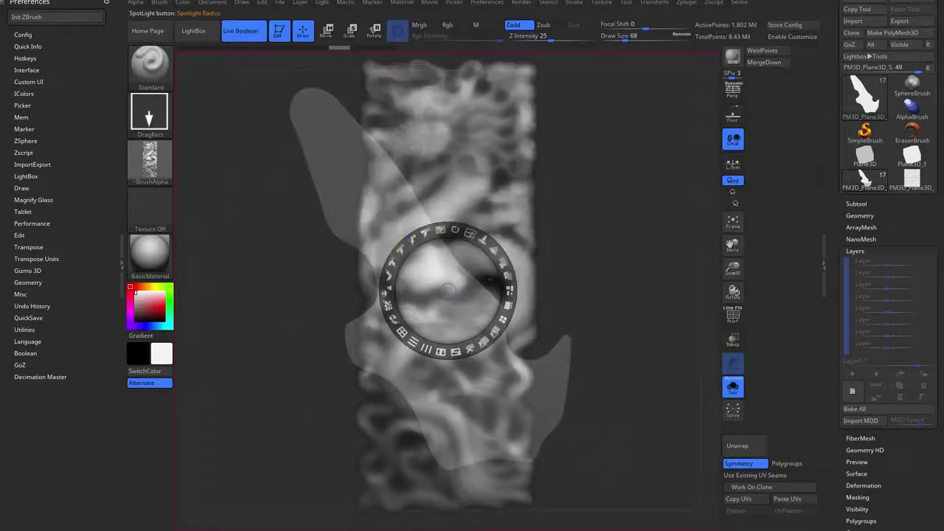
left_click_drag(448, 290, 635, 236)
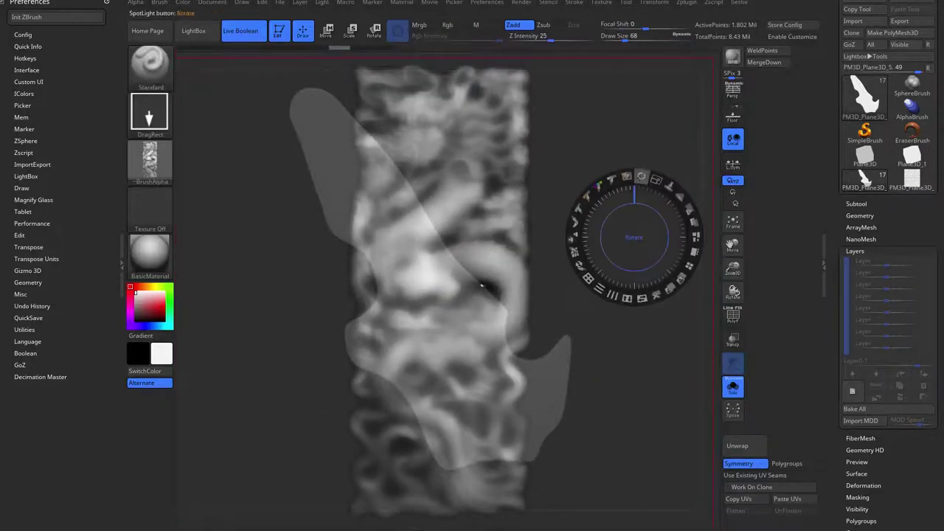
left_click_drag(656, 179, 612, 180)
left_click_drag(498, 388, 425, 332)
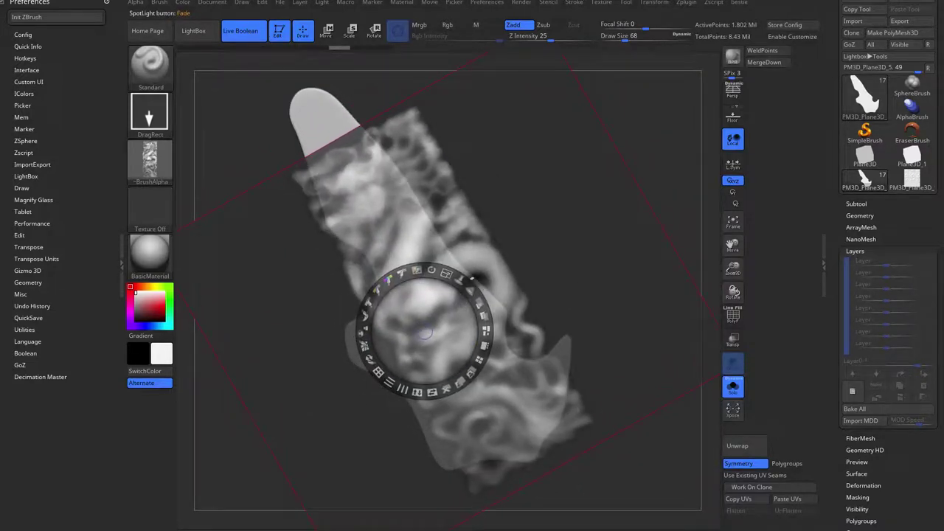
left_click_drag(445, 273, 448, 274)
left_click_drag(433, 272, 439, 273)
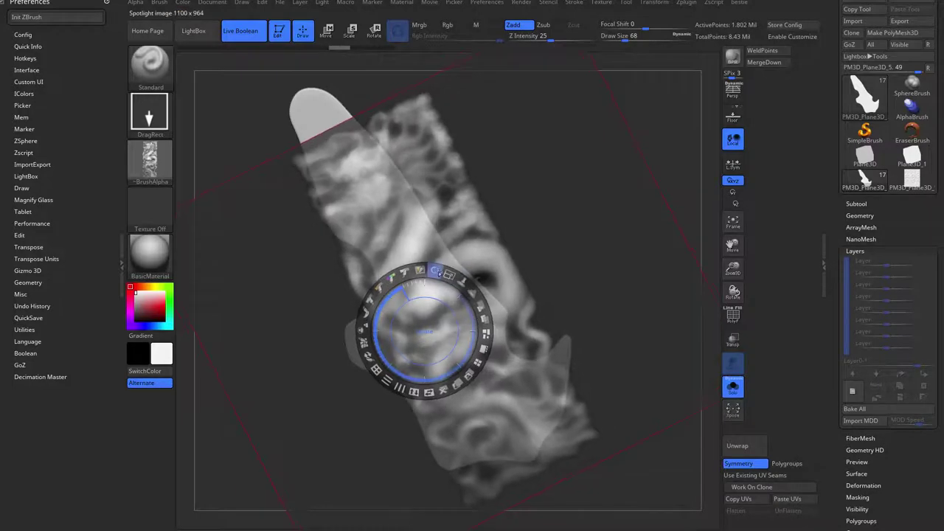
left_click_drag(444, 215, 492, 340)
Show the whole knife, straighten and move the dragon image off the blade, and hide Spotlight.
left_click(732, 387)
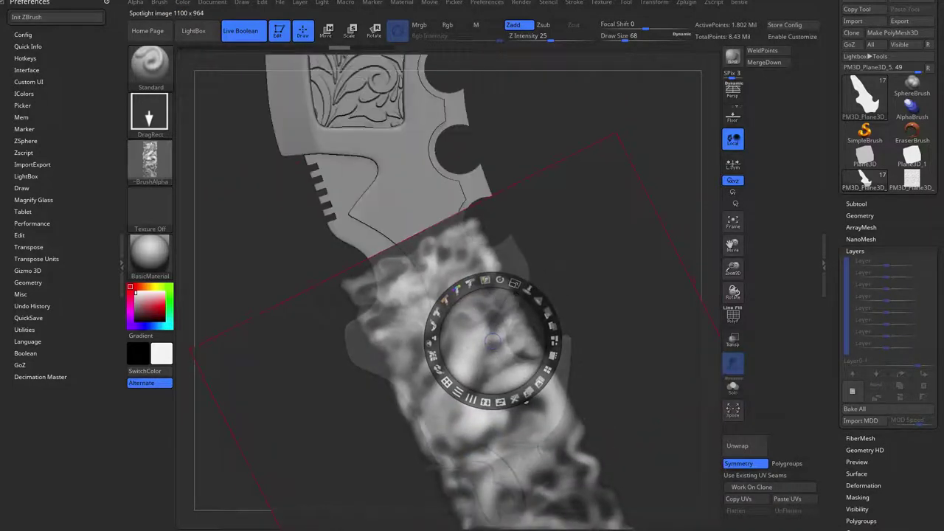
left_click_drag(601, 255, 610, 421)
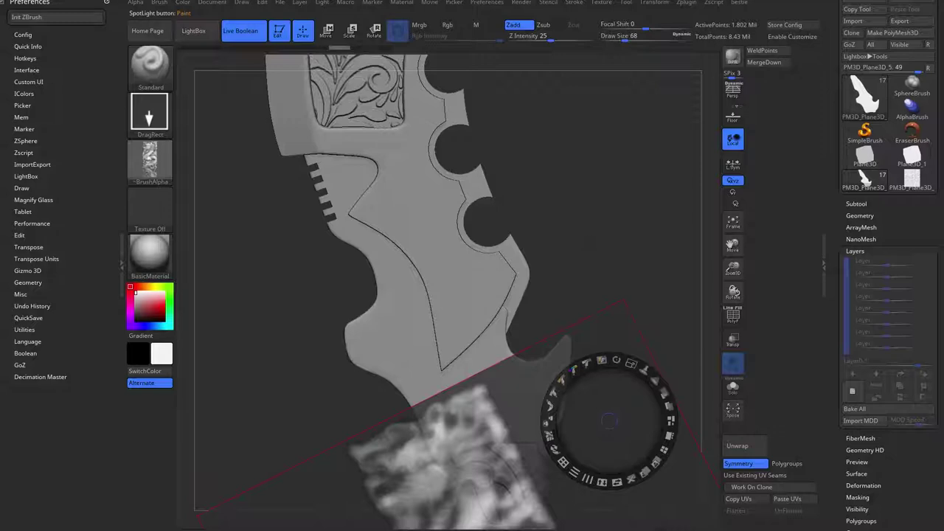
left_click_drag(609, 420, 548, 216)
mouse_move(571, 157)
left_mouse_down()
mouse_move(583, 165)
mouse_move(567, 158)
left_mouse_up()
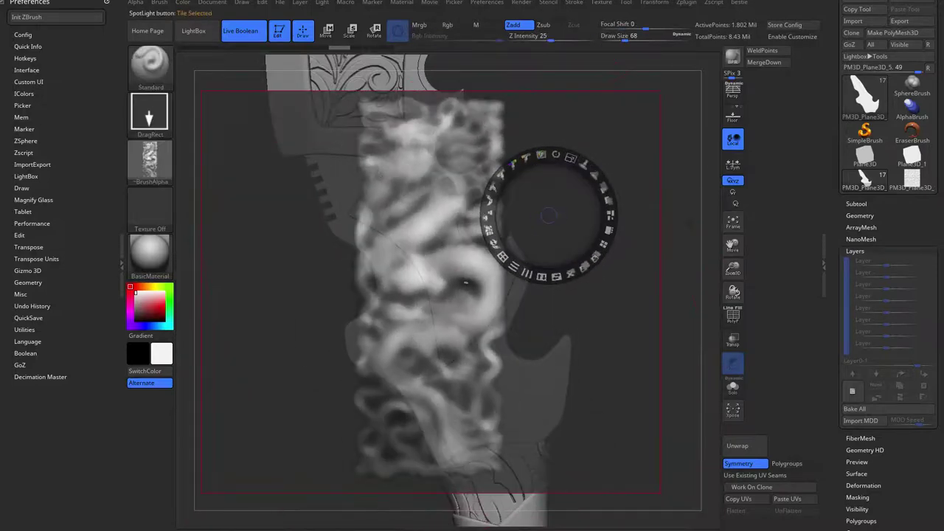
mouse_move(654, 255)
left_mouse_down()
mouse_move(651, 367)
mouse_move(680, 428)
left_mouse_up()
mouse_move(611, 143)
left_mouse_down()
mouse_move(599, 160)
mouse_move(614, 268)
mouse_move(567, 332)
mouse_move(584, 175)
mouse_move(516, 181)
mouse_move(547, 367)
mouse_move(552, 344)
mouse_move(564, 379)
left_mouse_up()
key("z")
key("shift+z")
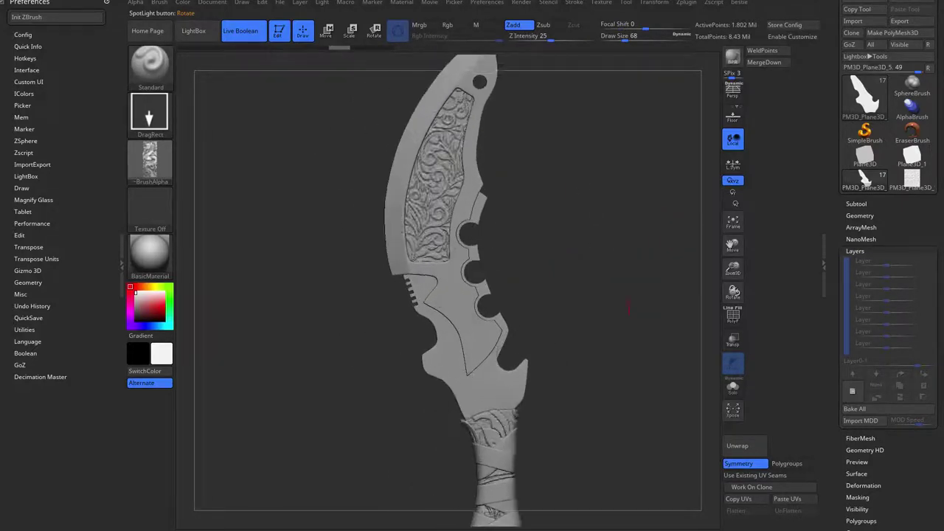
Isolate the blade piece again and bring the Spotlight dragon image back.
left_click_drag(626, 313, 577, 249)
left_click_drag(590, 295, 575, 265)
key("alt+s")
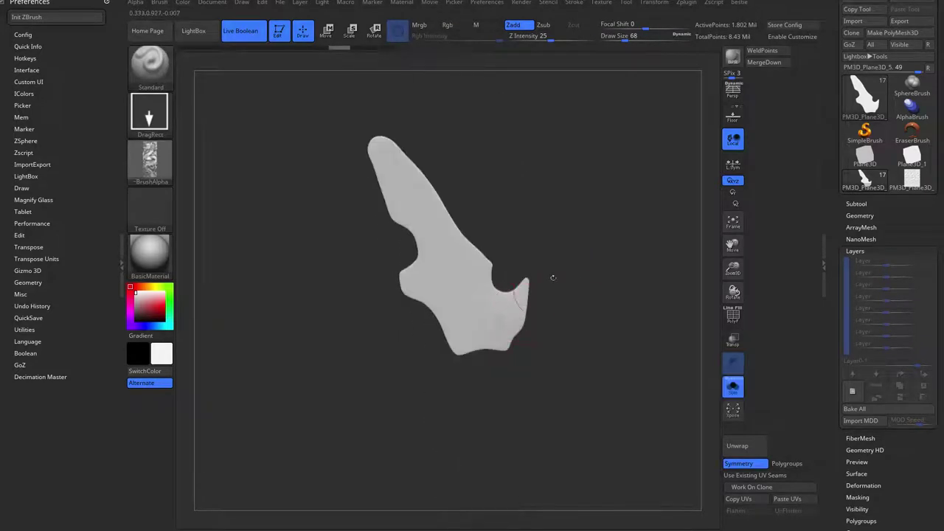
key("alt+s")
key("alt+s")
key("shift+z")
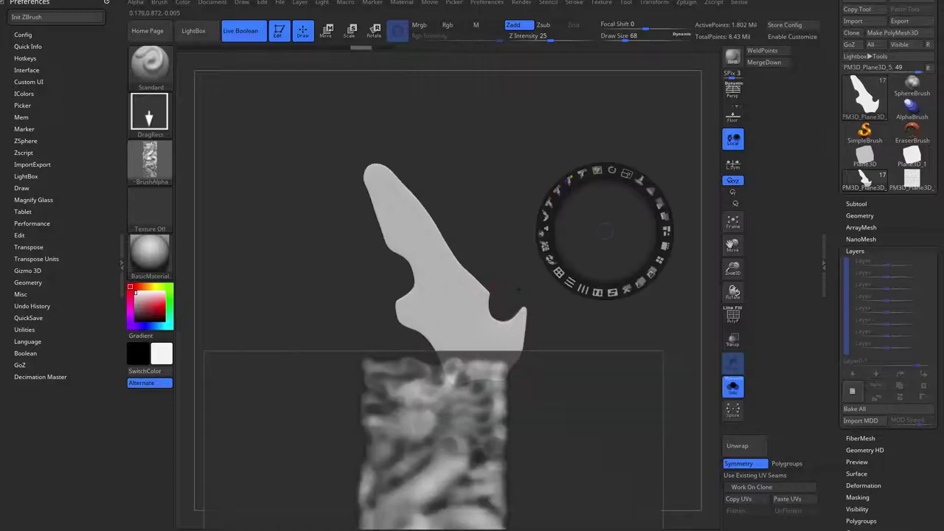
Move the dragon image over the blade piece, tilt it along the blade's slant and scale it down to fit.
left_click_drag(473, 525, 496, 326, "shift")
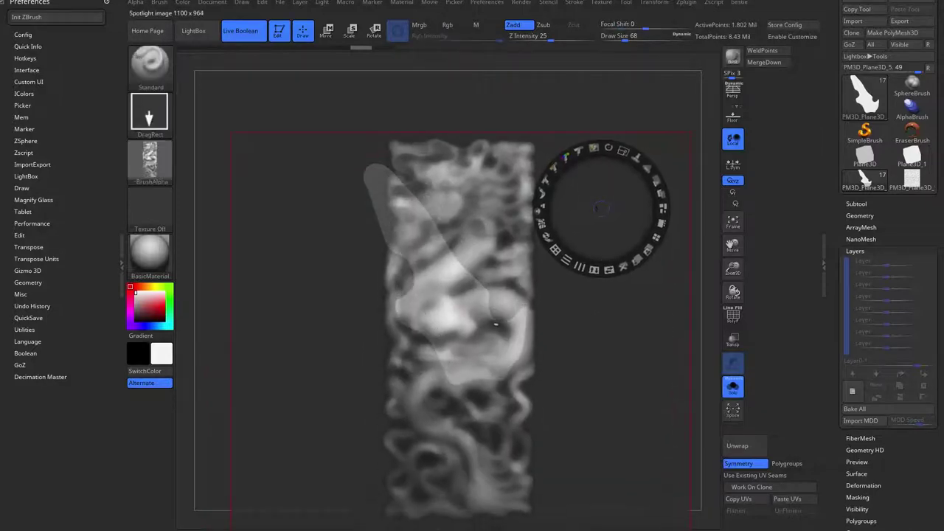
left_click_drag(623, 151, 576, 154)
left_click_drag(601, 207, 539, 230)
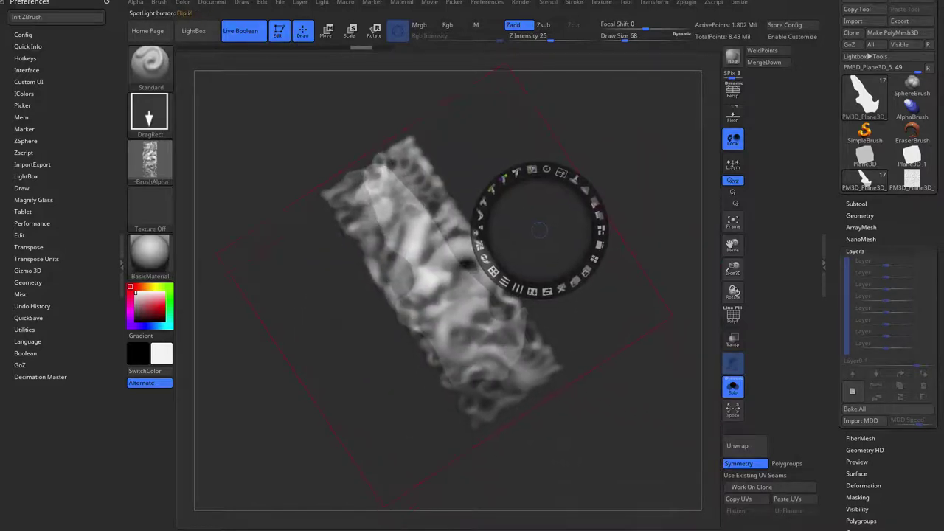
left_click_drag(546, 169, 560, 172)
left_click_drag(540, 230, 533, 227)
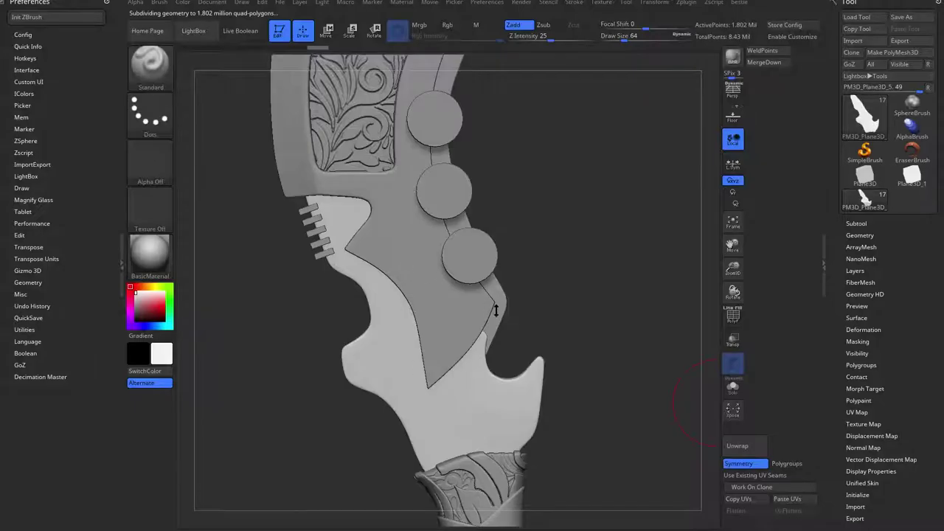
Import ZGrab01.PSD from the ref folder as a texture.
left_click_drag(610, 291, 593, 203)
left_click(603, 2)
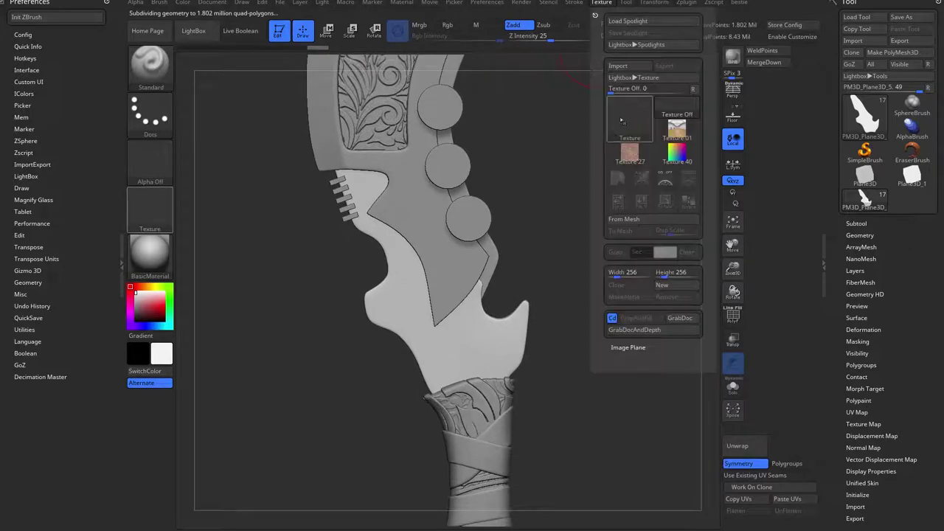
left_click(606, 4)
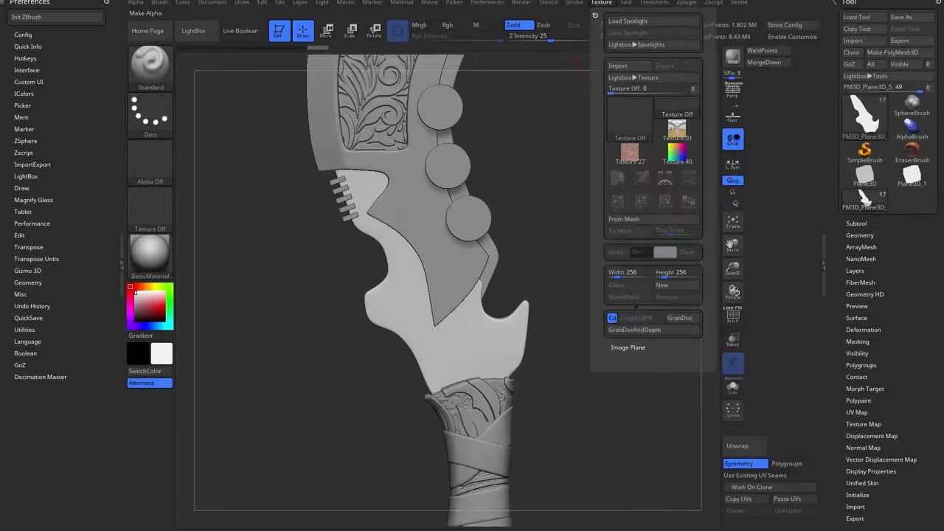
left_click(618, 65)
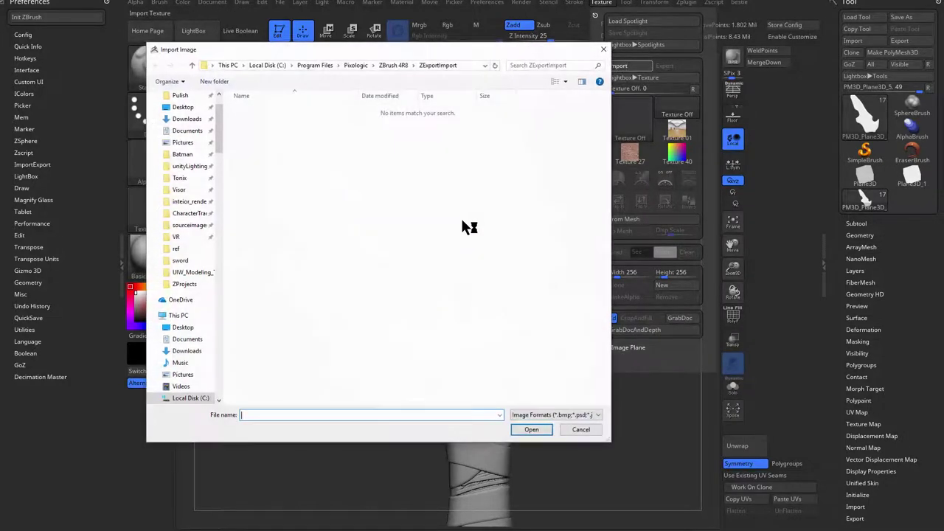
left_click(187, 246)
left_click(319, 404)
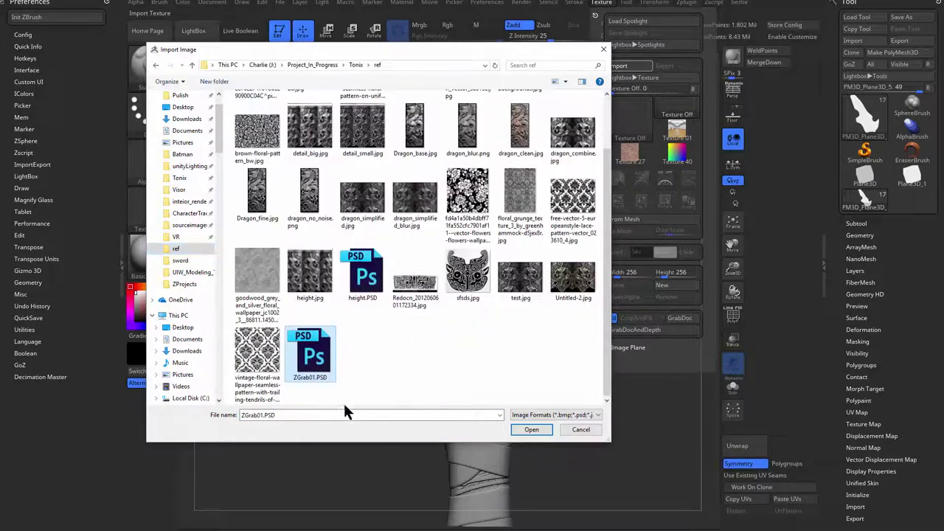
left_click(525, 430)
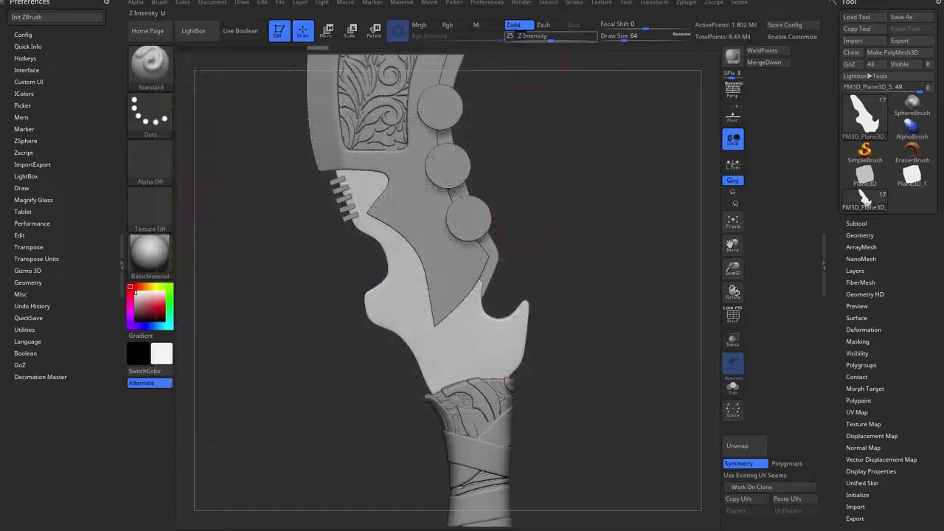
Add the ZGrab01 texture to Spotlight, close LightBox and scale the dragon image down.
left_click(616, 3)
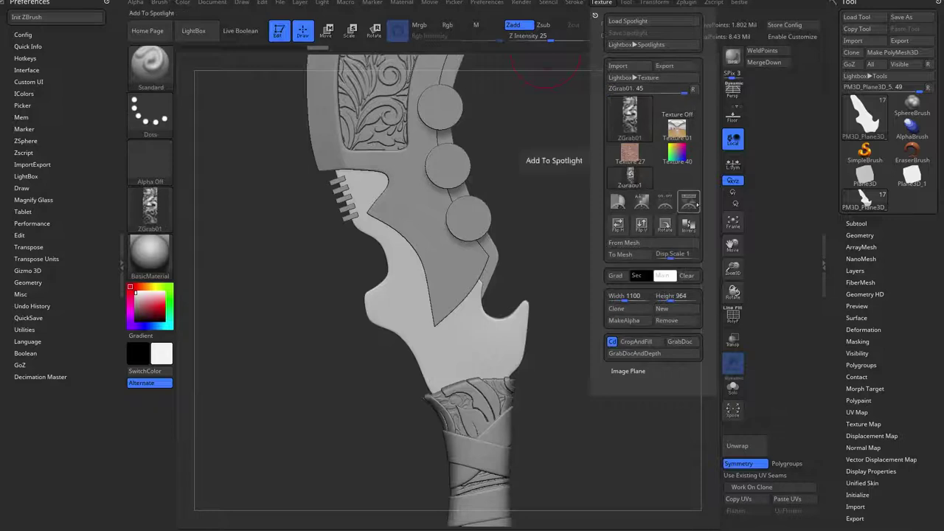
left_click(687, 207)
key("comma")
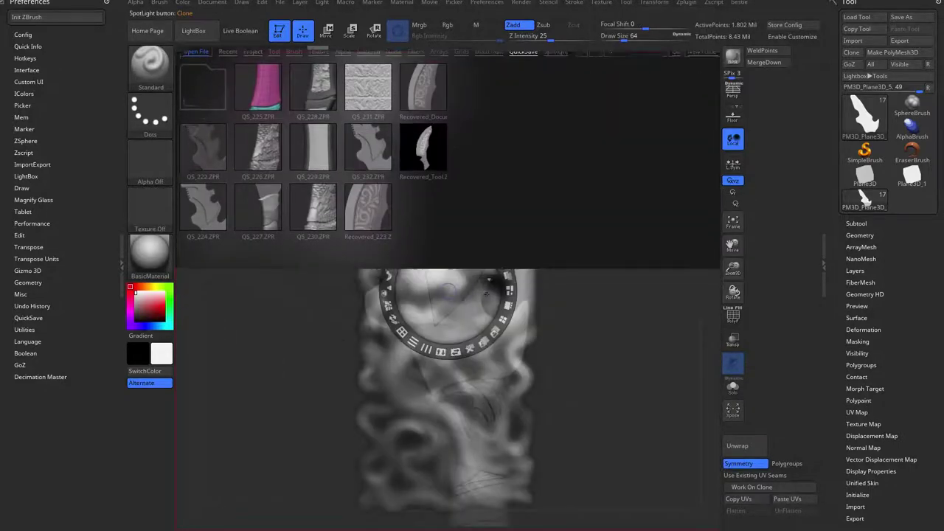
left_click_drag(596, 201, 604, 205)
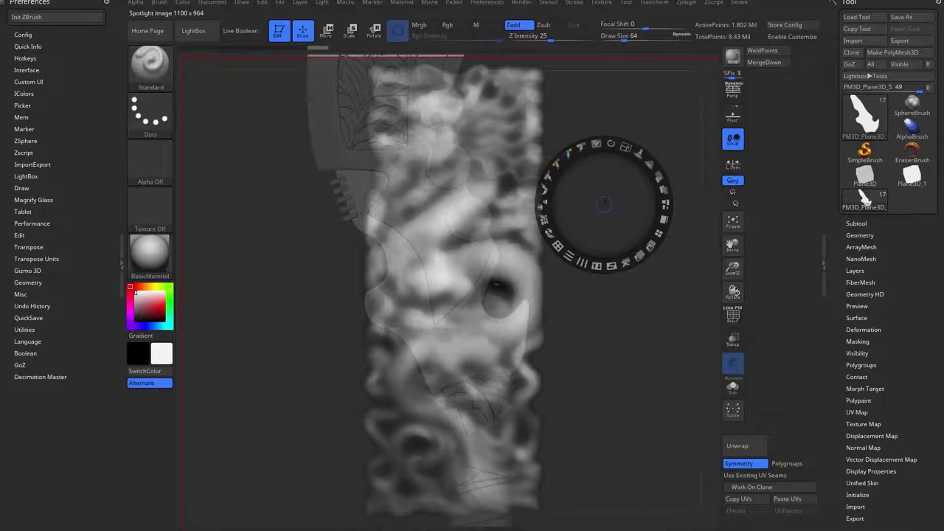
left_click(625, 147)
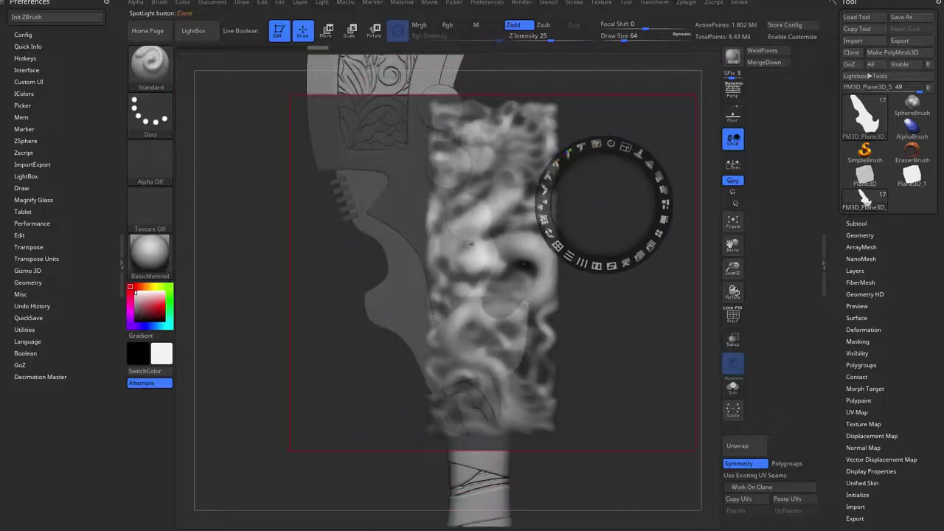
Isolate the blade piece, rotate the dragon image along its slant and move the image over the piece's lower part.
left_click(733, 388)
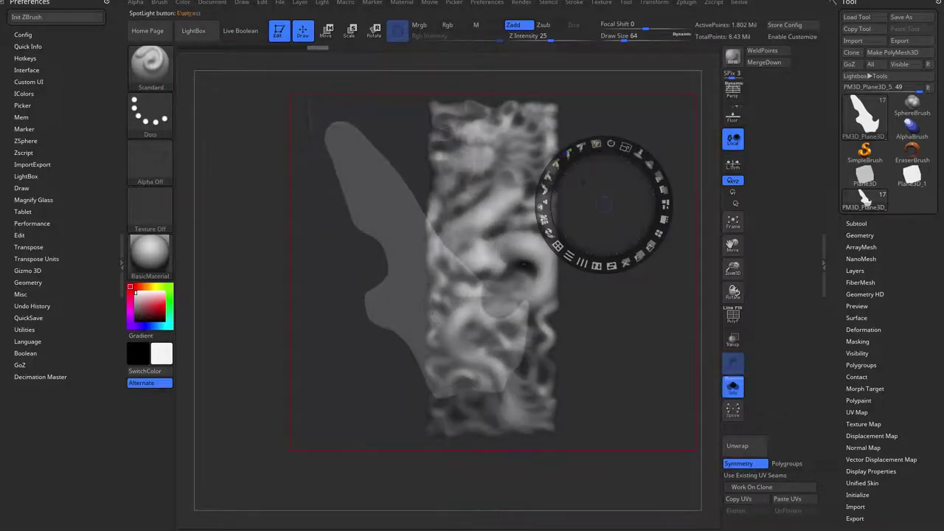
left_click_drag(611, 144, 583, 148)
left_click_drag(596, 198, 497, 165)
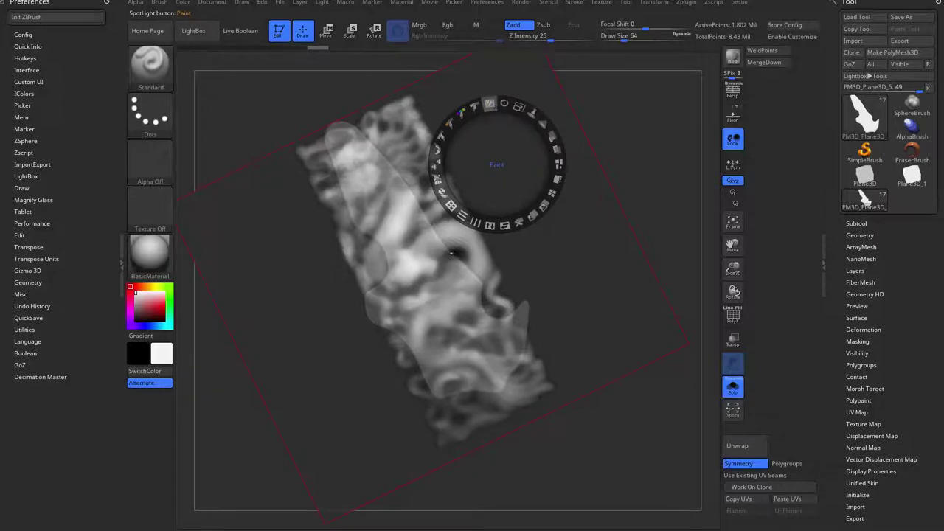
left_click_drag(497, 165, 593, 329)
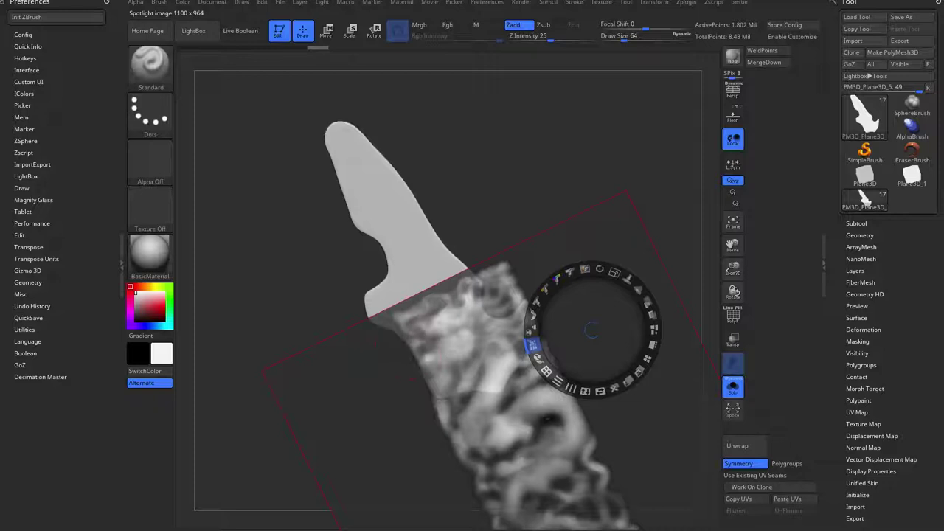
Nudge the dragon image with a draw size of 192 so its shapes fit the lower blade, and shift it slightly down.
mouse_move(631, 43)
left_mouse_down()
mouse_move(660, 40)
mouse_move(641, 41)
left_mouse_up()
mouse_move(495, 264)
left_mouse_down()
mouse_move(512, 276)
mouse_move(485, 292)
left_mouse_up()
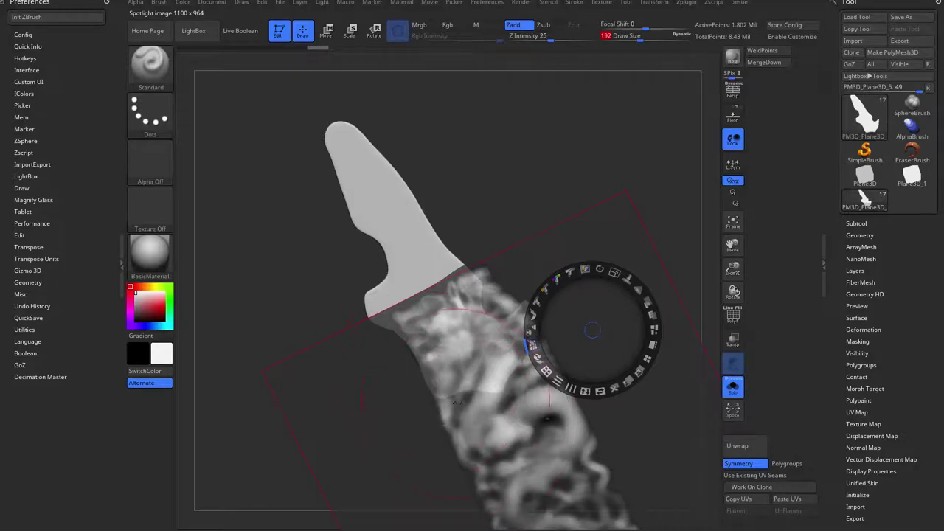
left_click_drag(443, 381, 458, 368)
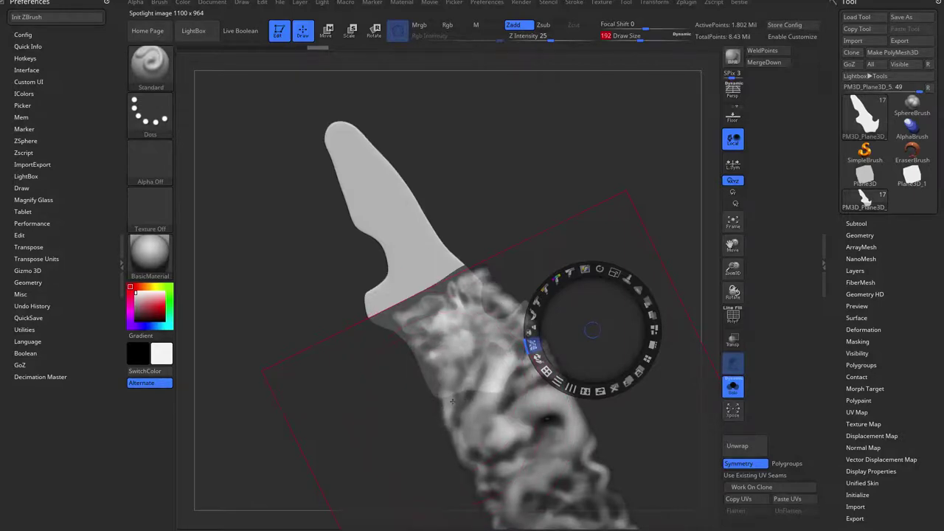
mouse_move(452, 402)
left_mouse_down()
mouse_move(507, 381)
mouse_move(495, 354)
mouse_move(495, 302)
left_mouse_up()
left_click_drag(460, 265, 487, 274)
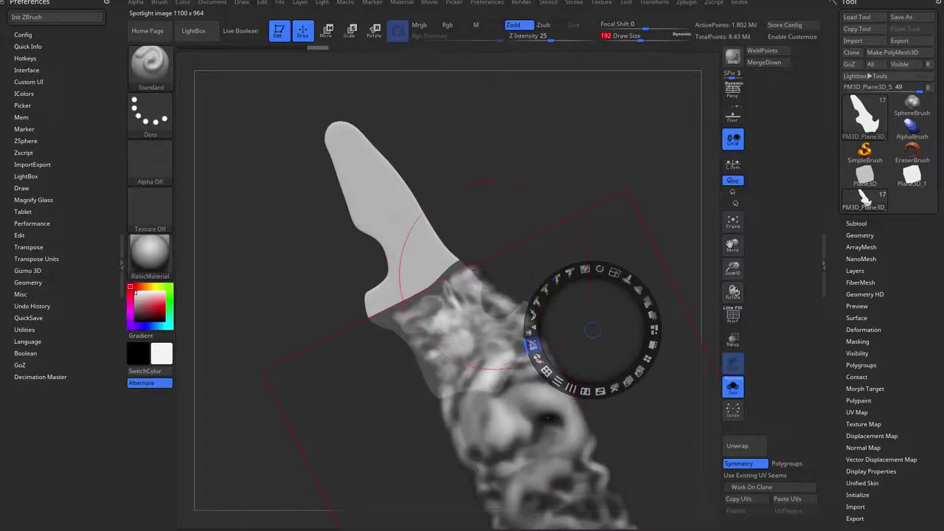
left_click_drag(445, 251, 444, 274)
left_click_drag(588, 309, 588, 295)
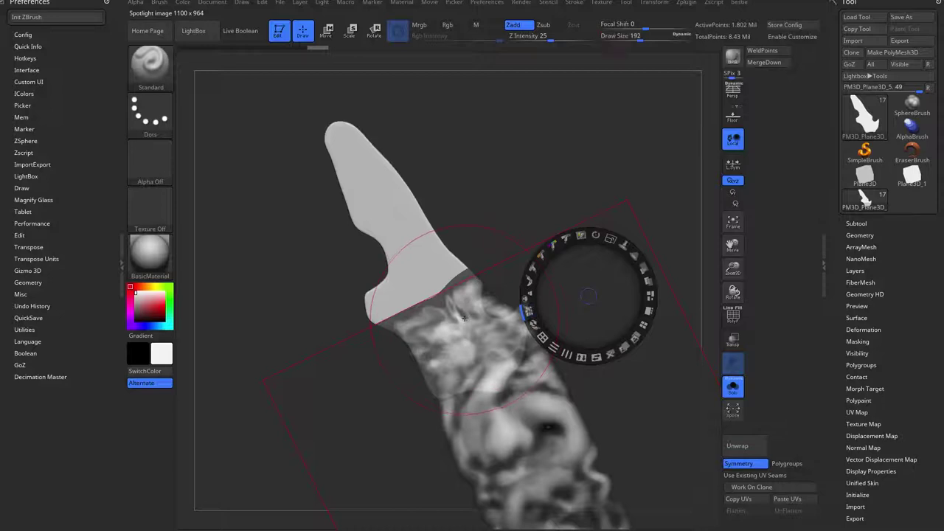
Refine the nudged dragon image with a draw size of 101 and switch Spotlight to projecting onto the blade.
key("space")
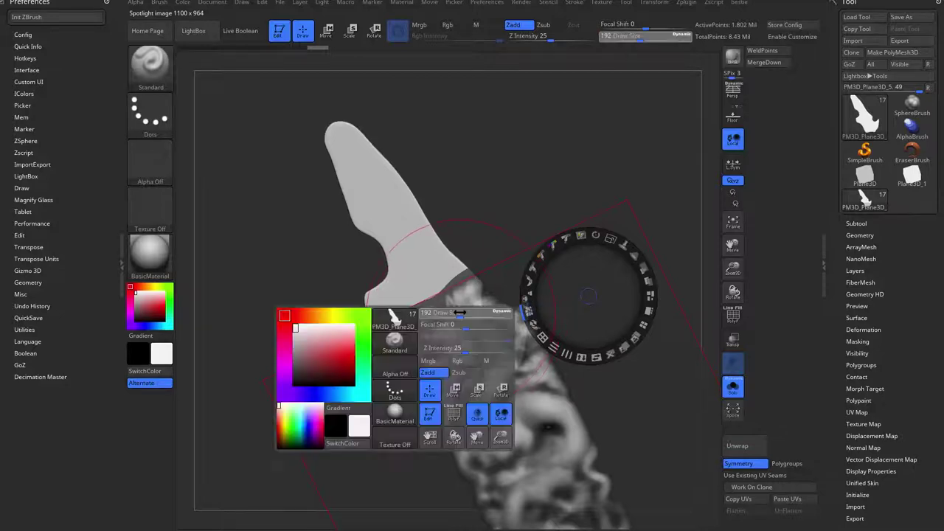
left_click(450, 313)
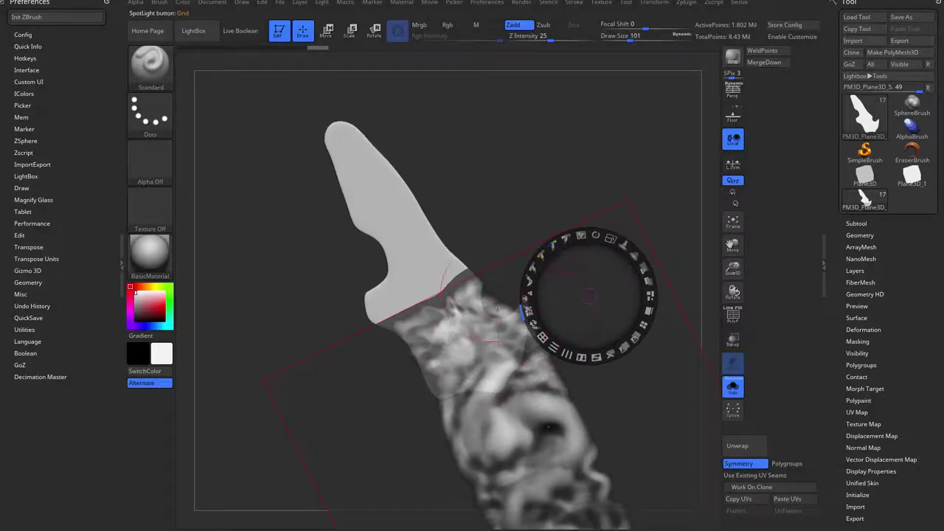
left_click_drag(635, 256, 647, 284)
key("z")
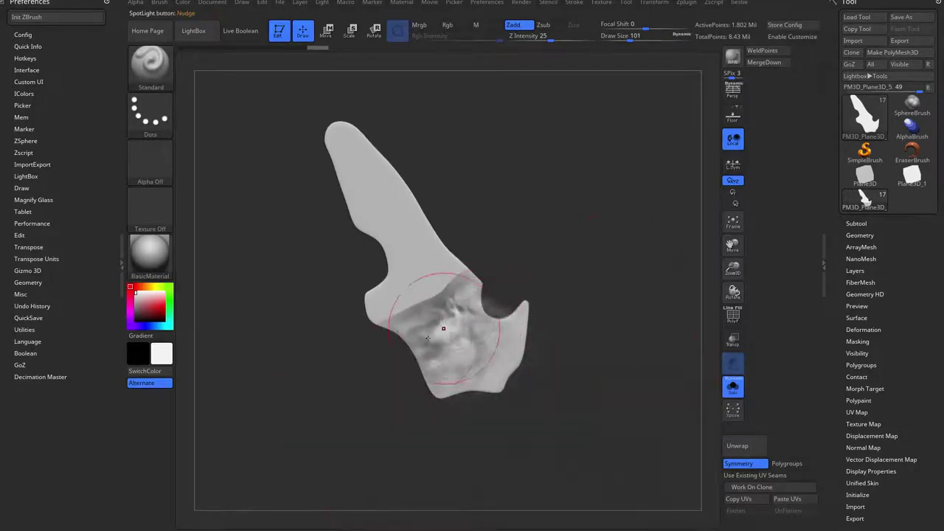
Try to sculpt the dragon relief onto the lower blade piece with Zadd.
mouse_move(433, 335)
left_mouse_down()
mouse_move(503, 360)
mouse_move(510, 374)
left_mouse_up()
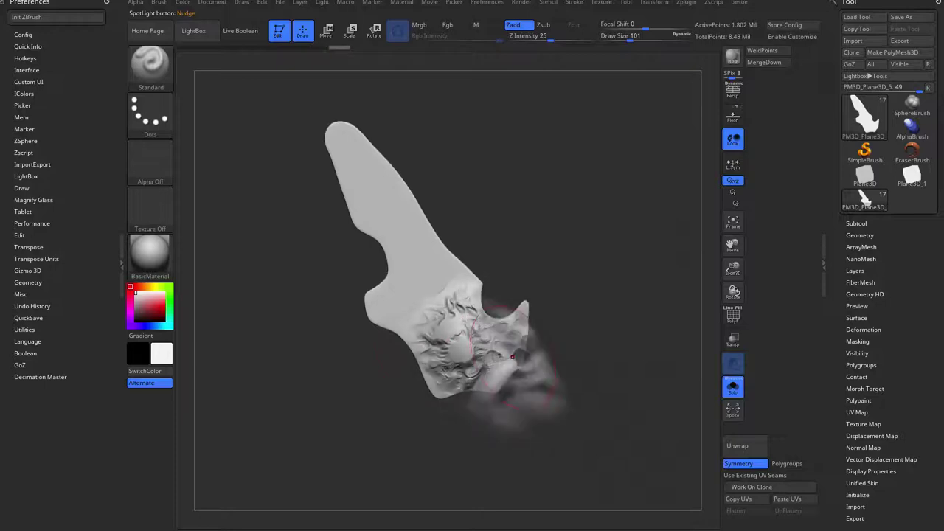
key("ctrl+z")
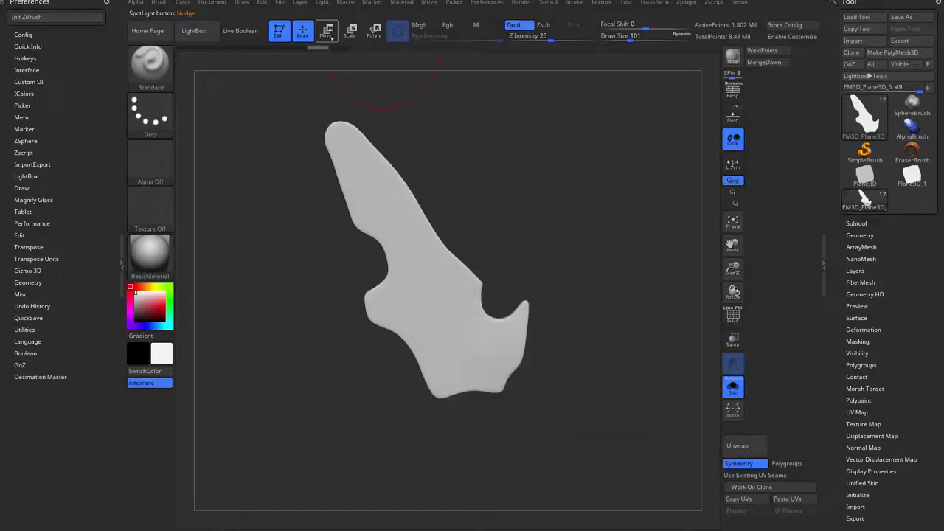
Switch the brush from Zadd to Rgb and paint the dragon image onto the lower part of the blade piece.
left_click(457, 26)
left_click(519, 26)
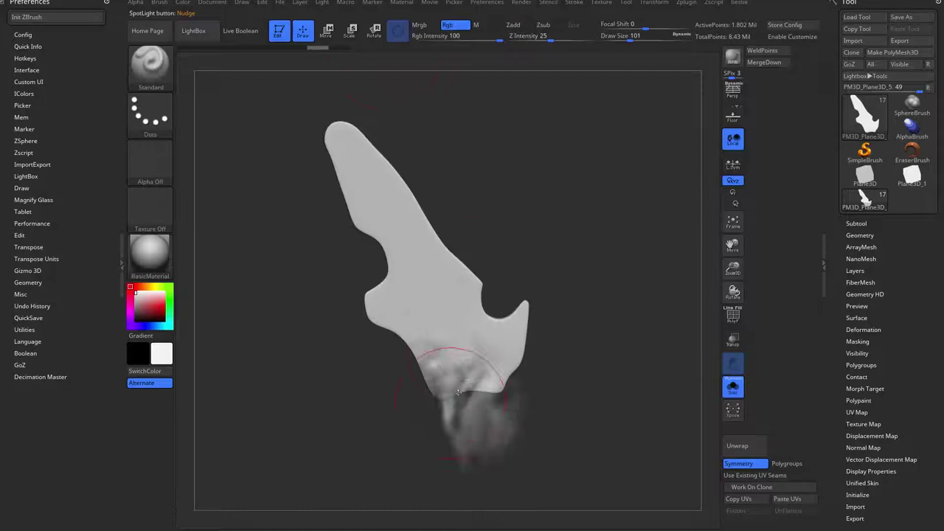
mouse_move(440, 362)
left_mouse_down()
mouse_move(435, 326)
mouse_move(479, 350)
mouse_move(512, 391)
left_mouse_up()
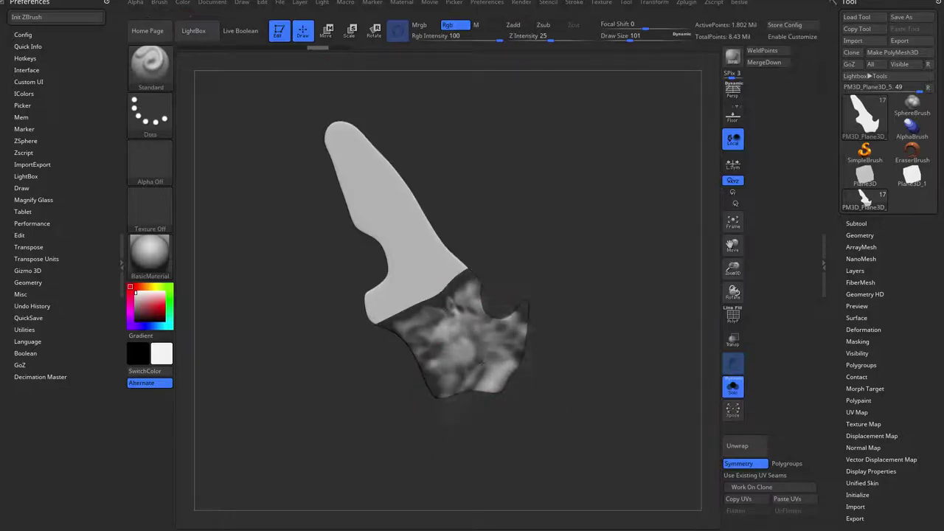
Move the Spotlight dragon image over the upper part of the blade piece and paint it onto that area.
key("shift+z")
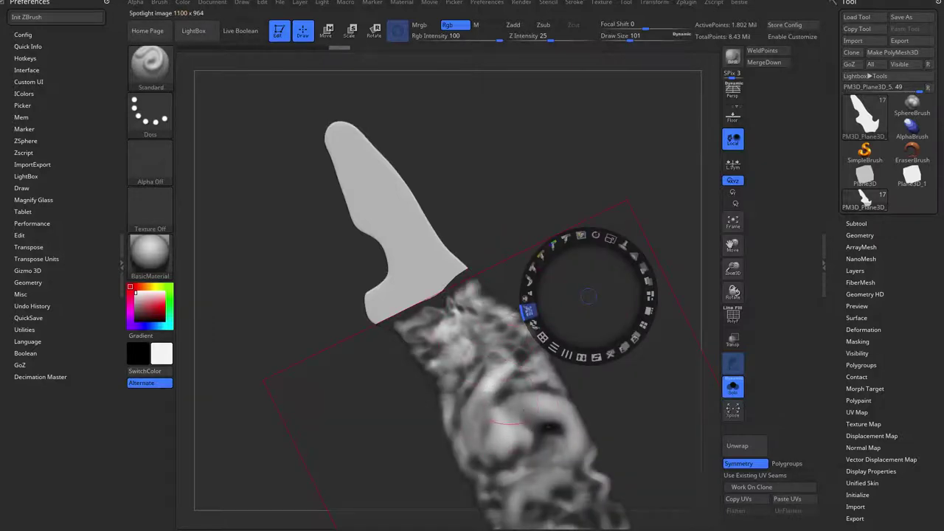
mouse_move(588, 296)
left_mouse_down()
mouse_move(570, 285)
mouse_move(510, 180)
mouse_move(490, 120)
mouse_move(444, 122)
mouse_move(482, 121)
left_mouse_up()
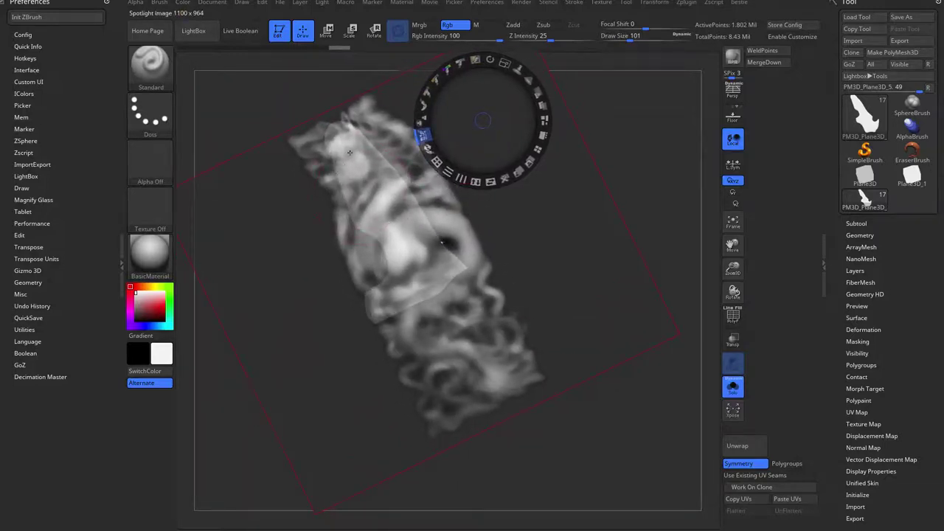
key("z")
left_click_drag(346, 136, 387, 203)
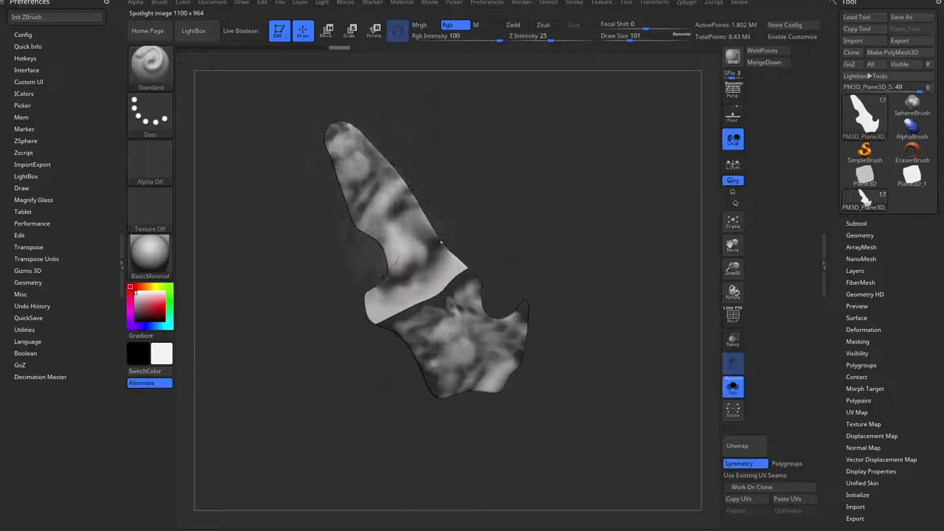
mouse_move(383, 278)
left_mouse_down()
mouse_move(443, 267)
mouse_move(445, 243)
left_mouse_up()
Set the draw size to 33 and touch up the painted dragon at the blade piece's inner edge.
key("space")
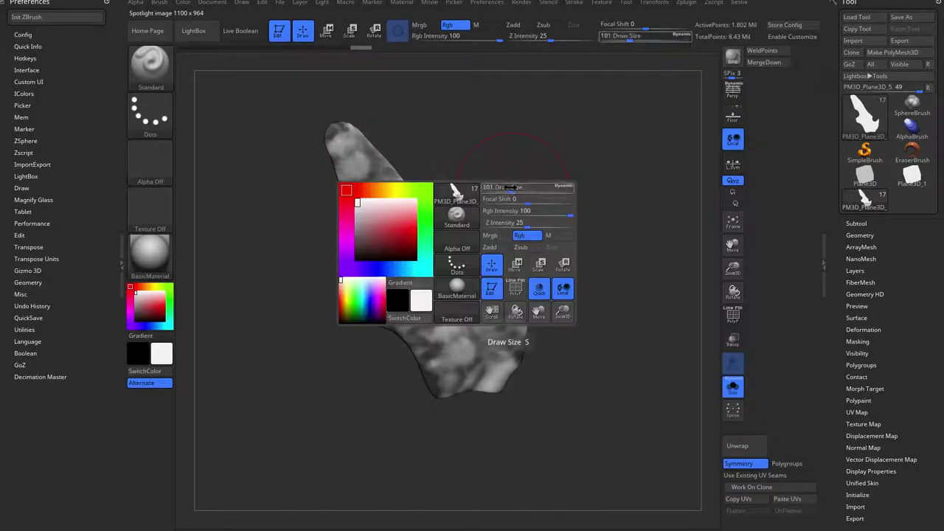
left_click_drag(509, 187, 493, 188)
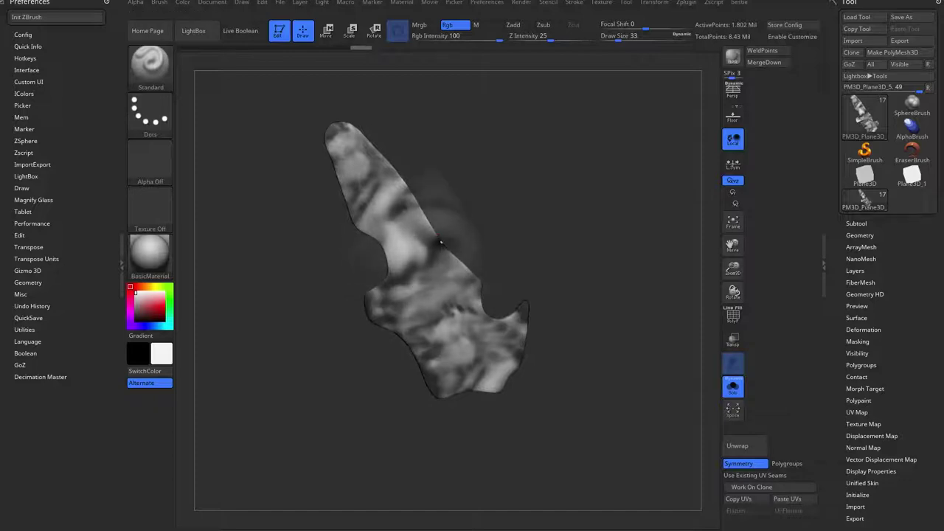
left_click(441, 242)
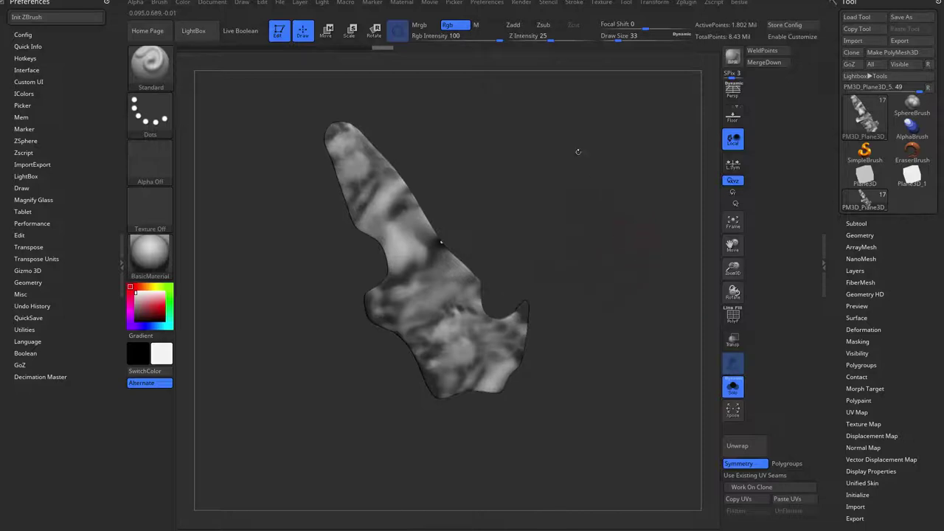
Mask the painted blade piece by color intensity.
mouse_move(588, 217)
left_mouse_down()
mouse_move(649, 214)
mouse_move(591, 211)
left_mouse_up()
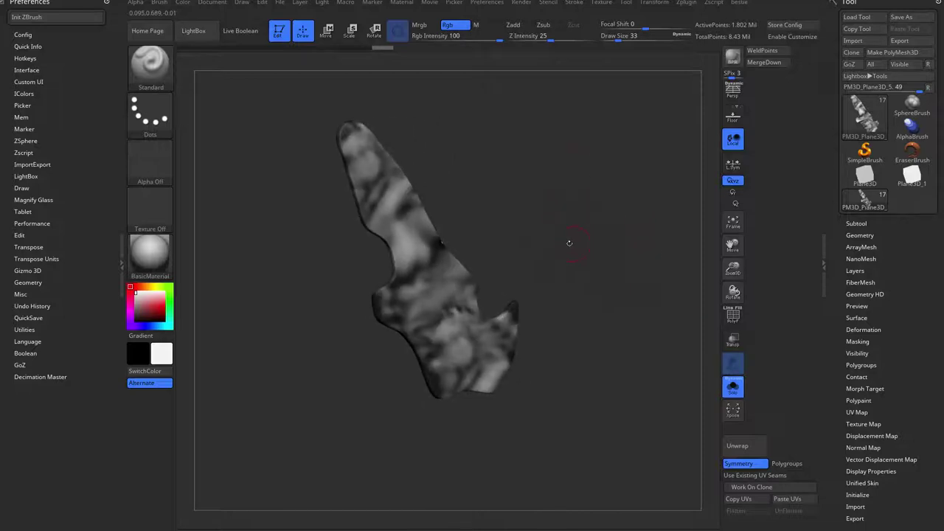
left_click_drag(550, 236, 617, 298)
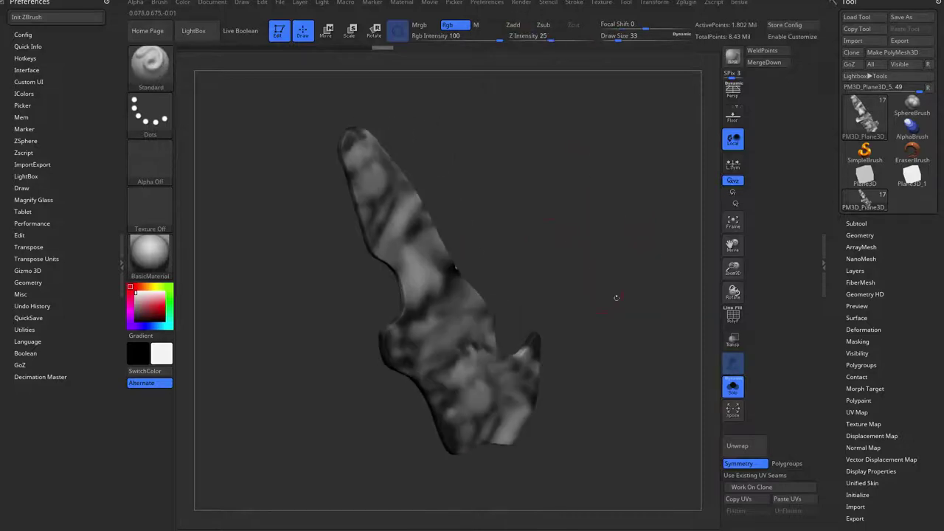
scroll(848, 369, "down", 4)
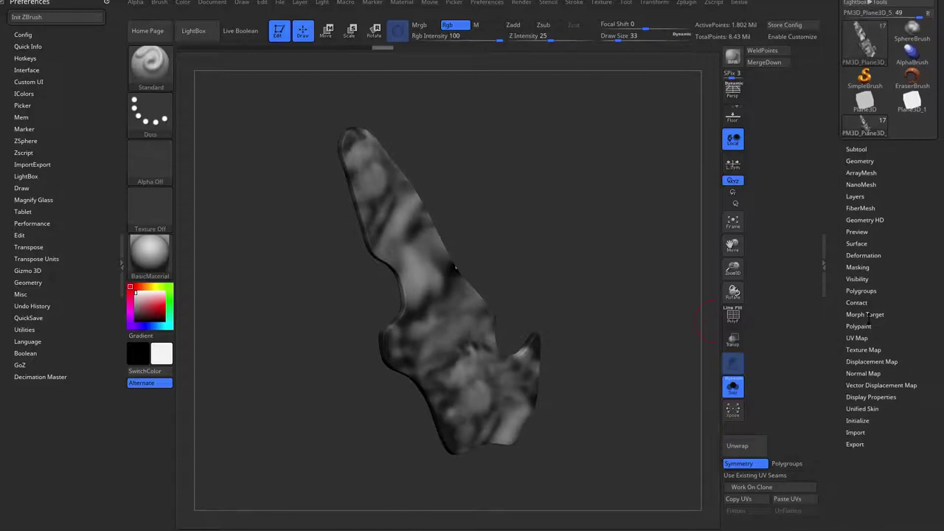
left_click(867, 268)
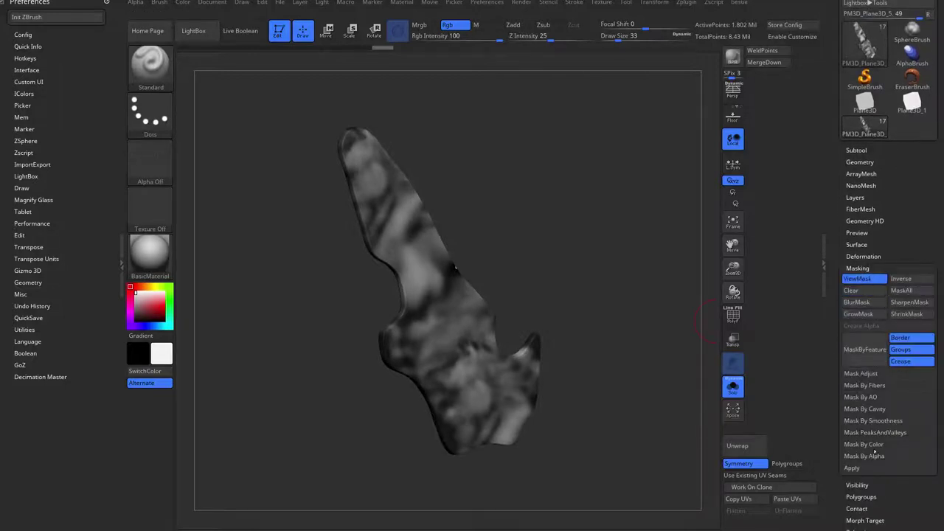
left_click(876, 445)
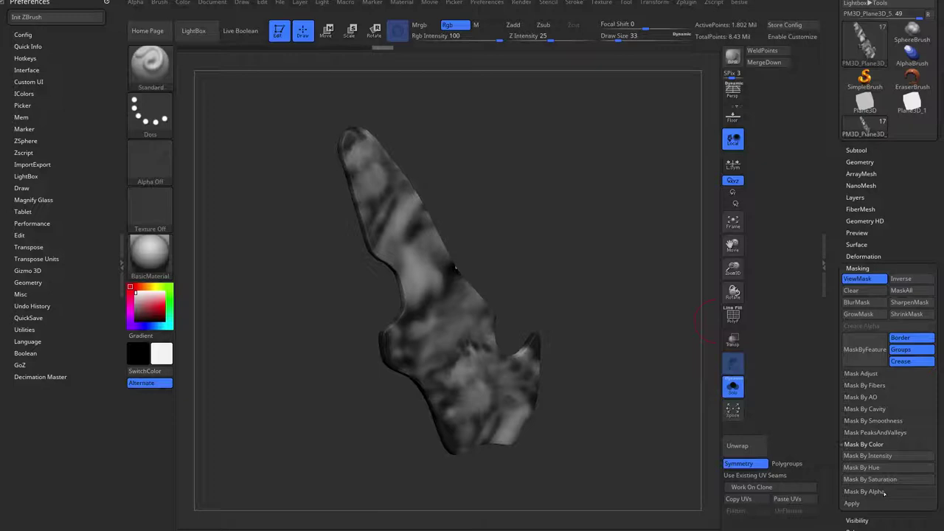
left_click(870, 455)
mouse_move(648, 315)
left_mouse_down()
mouse_move(635, 323)
mouse_move(656, 318)
left_mouse_up()
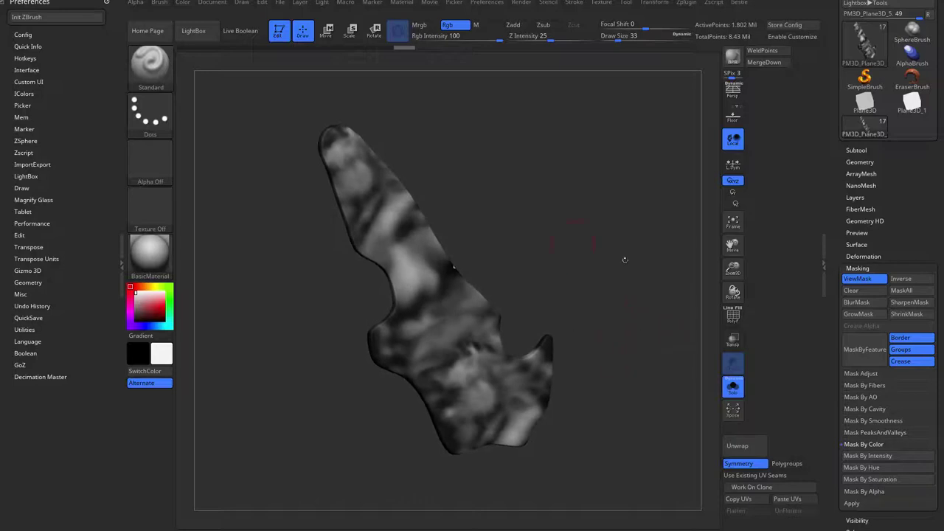
Turn off the polypaint display on the masked blade piece.
mouse_move(617, 413)
left_mouse_down()
mouse_move(628, 414)
mouse_move(613, 415)
left_mouse_up()
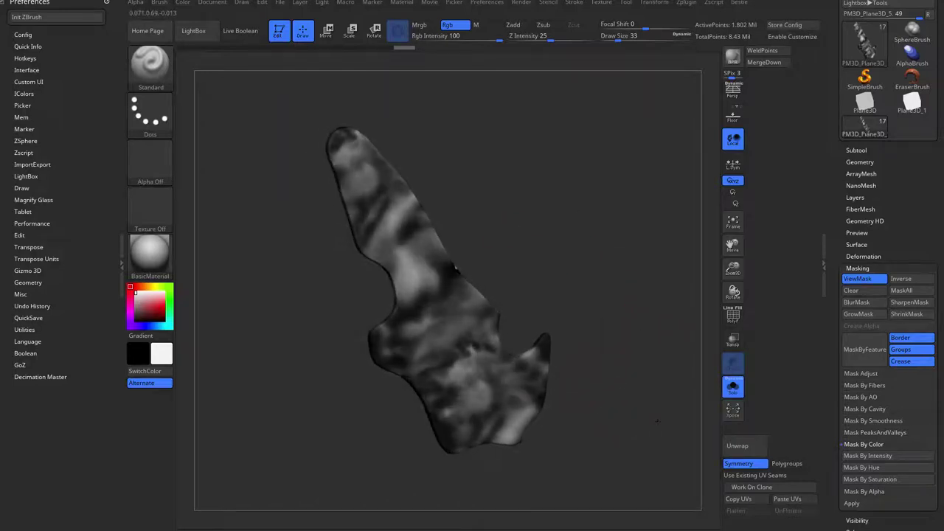
scroll(835, 481, "down", 5)
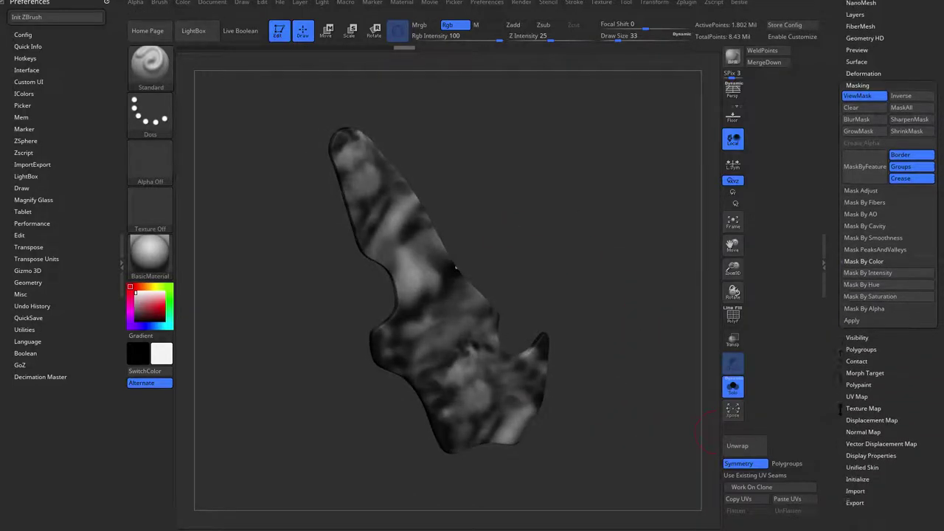
left_click(862, 356)
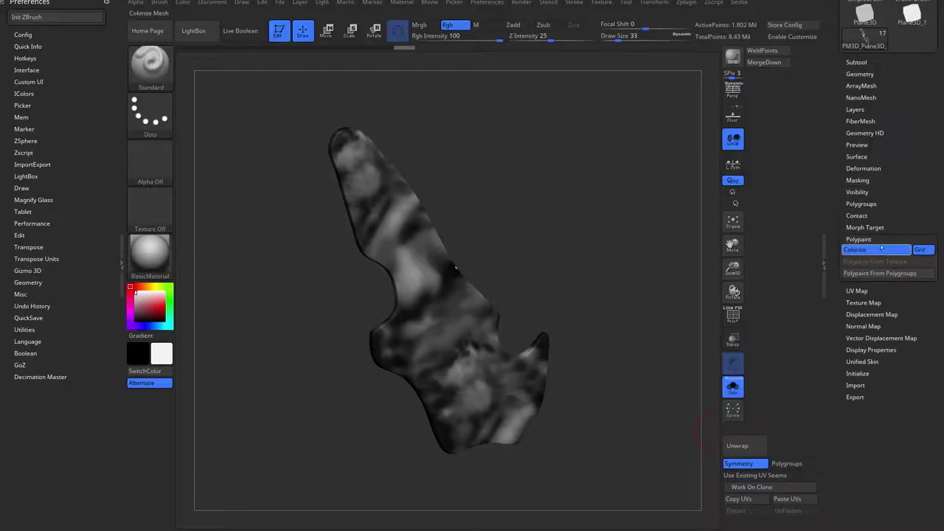
left_click(883, 255)
left_click_drag(601, 284, 627, 313)
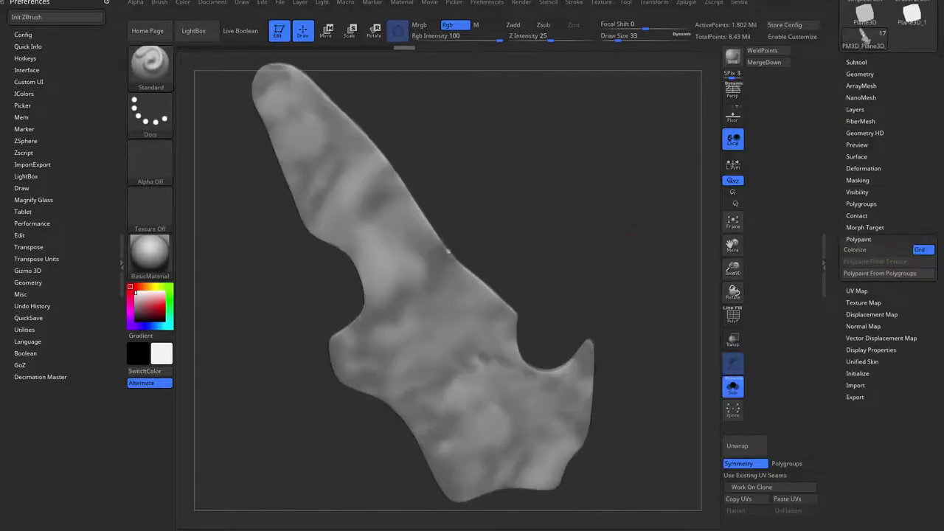
Try to raise the masked dragon pattern on the blade piece with the Inflate deformation.
left_click_drag(643, 259, 601, 196)
key("space")
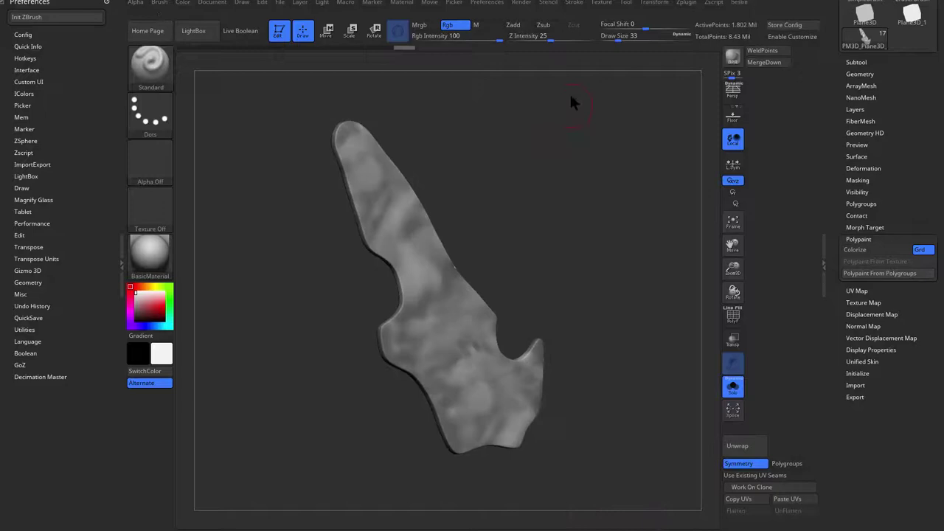
key("space")
left_click_drag(575, 372, 578, 372)
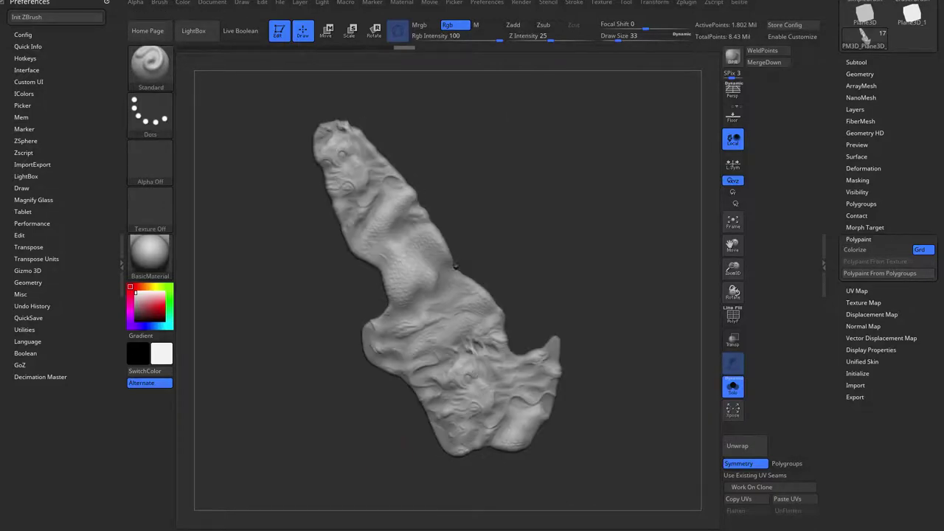
Show all parts of the knife again and inspect the inflated dragon piece beside the blade and handle.
scroll(335, 447, "down", 3)
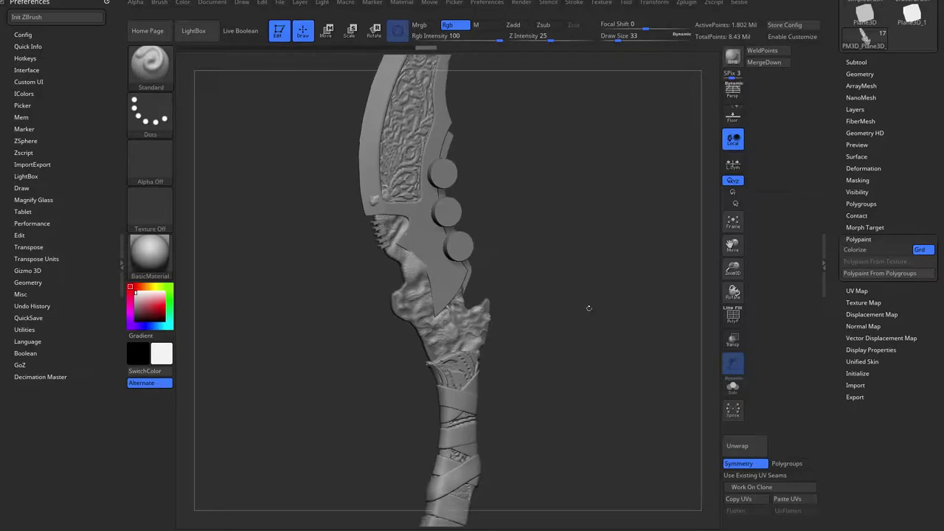
left_click_drag(590, 309, 354, 309)
mouse_move(615, 258)
left_mouse_down("alt")
mouse_move(615, 310)
mouse_move(516, 310)
mouse_move(517, 369)
mouse_move(442, 339)
mouse_move(560, 336)
mouse_move(549, 287)
mouse_move(544, 359)
mouse_move(611, 331)
mouse_move(591, 349)
mouse_move(613, 342)
mouse_move(608, 288)
mouse_move(628, 425)
mouse_move(574, 297)
left_mouse_up("alt")
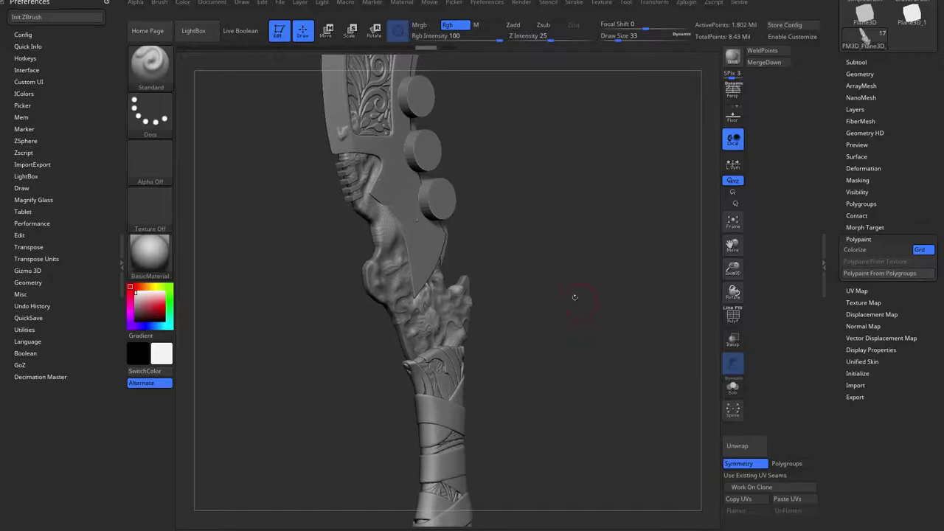
Try a stronger Inflate deformation on the dragon piece, using the intensity mask.
key("space")
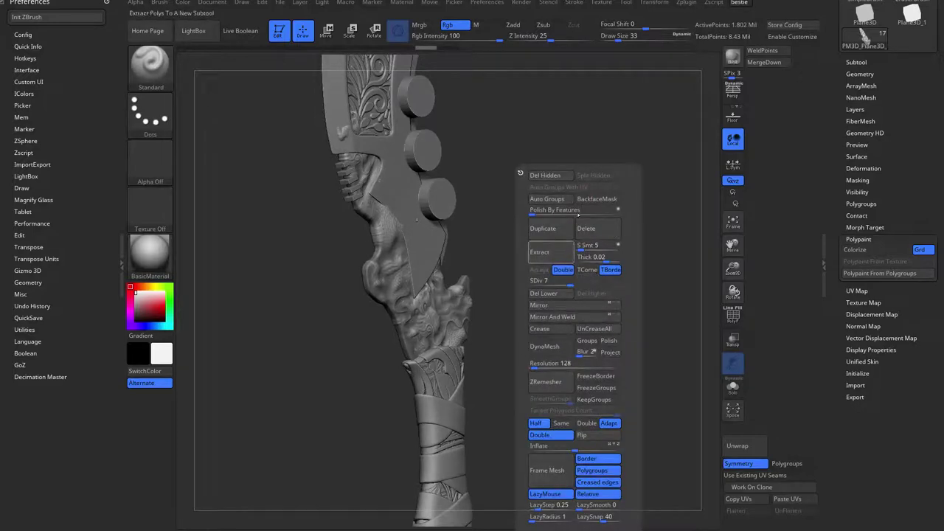
key("space")
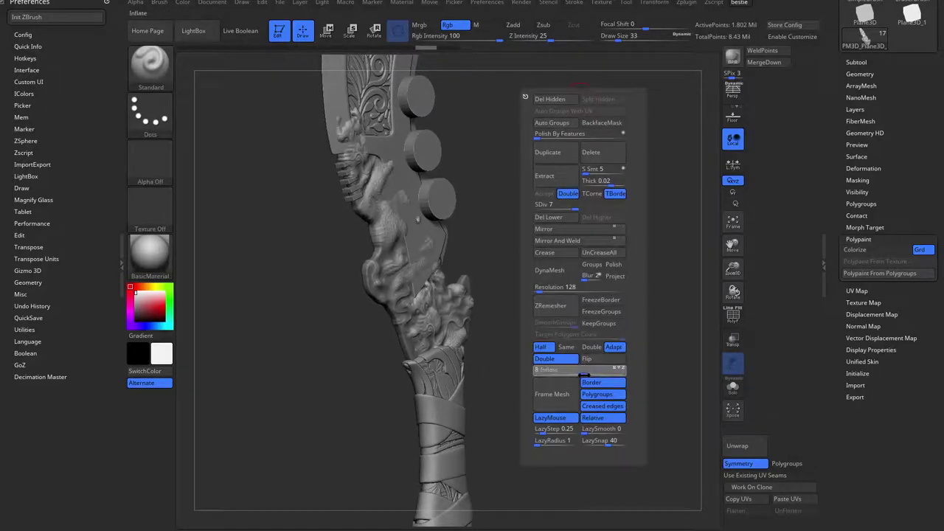
right_click_drag(501, 272, 598, 237)
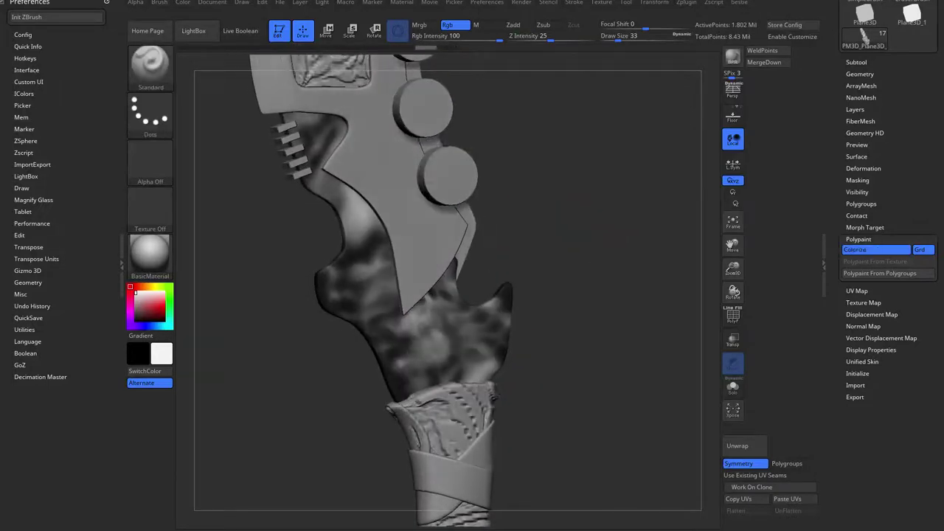
Inflate the masked dragon piece by 22 and clear its mask.
key("space")
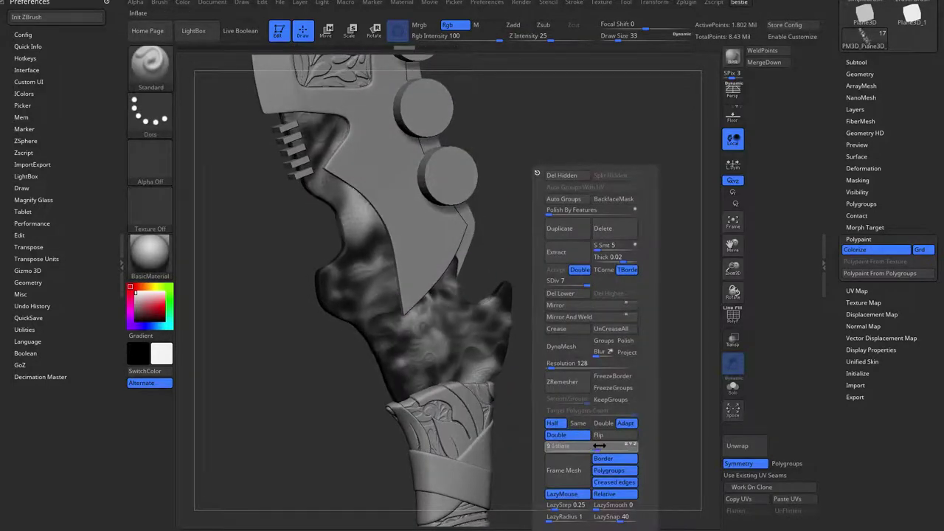
left_click_drag(599, 445, 601, 445)
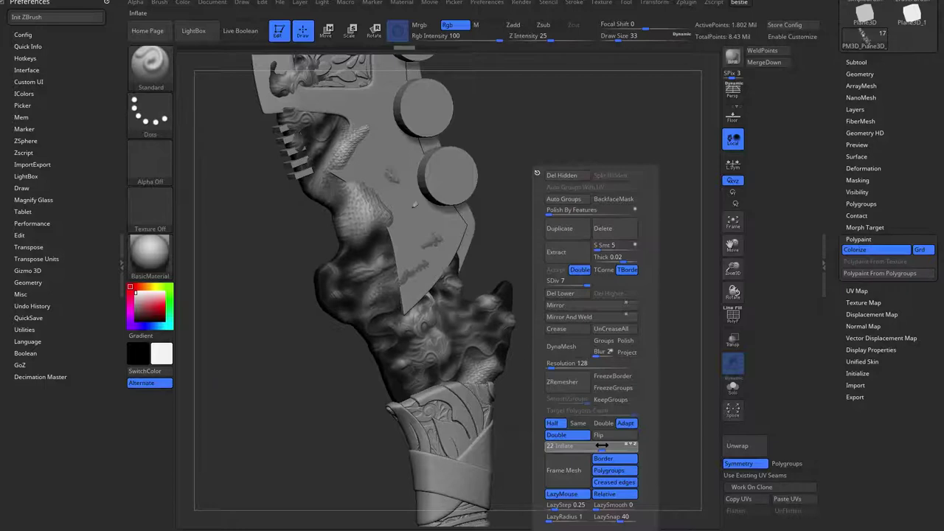
right_click_drag(588, 217, 598, 178, "ctrl")
mouse_move(598, 178)
left_mouse_down("ctrl")
mouse_move(631, 239)
mouse_move(599, 221)
mouse_move(641, 278)
left_mouse_up("ctrl")
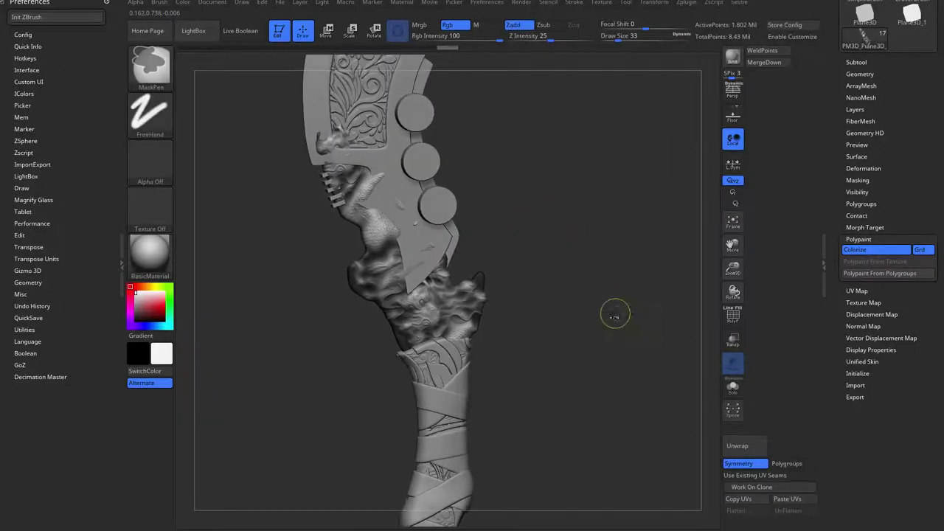
Turn off Colorize on the inflated dragon piece and inspect its relief against the rest of the knife.
mouse_move(615, 313)
left_mouse_down()
mouse_move(586, 313)
mouse_move(576, 283)
left_mouse_up()
left_click_drag(596, 317, 675, 354, "alt")
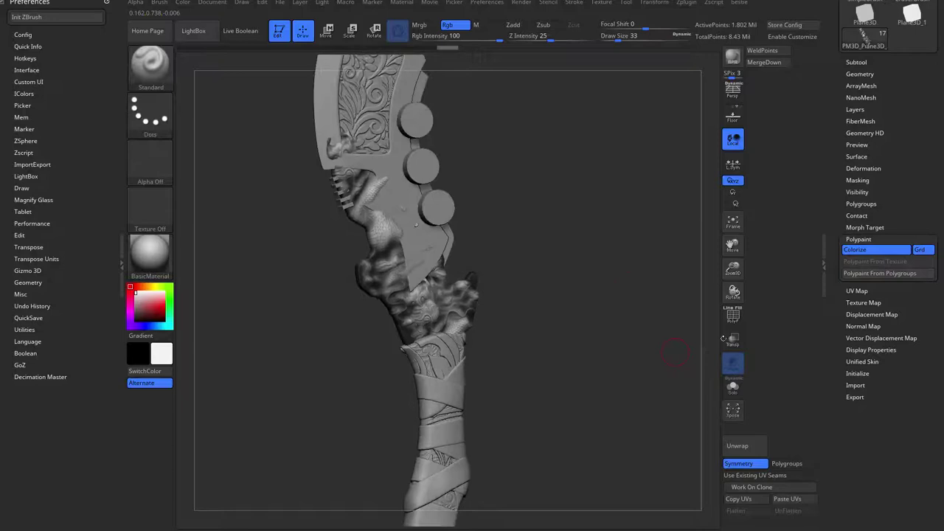
left_click(858, 252)
left_click_drag(675, 299, 642, 302)
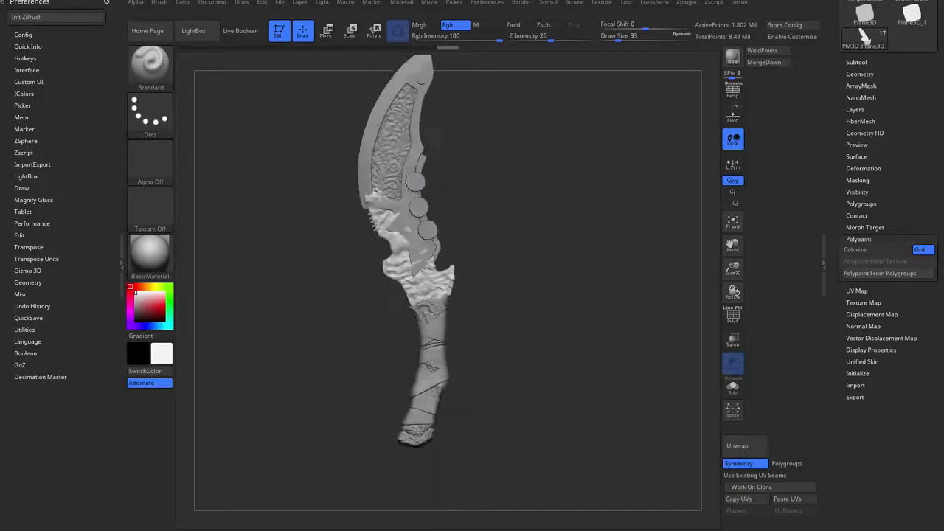
left_click_drag(466, 413, 644, 324, "alt")
left_click_drag(647, 291, 590, 281)
left_click_drag(502, 246, 629, 274)
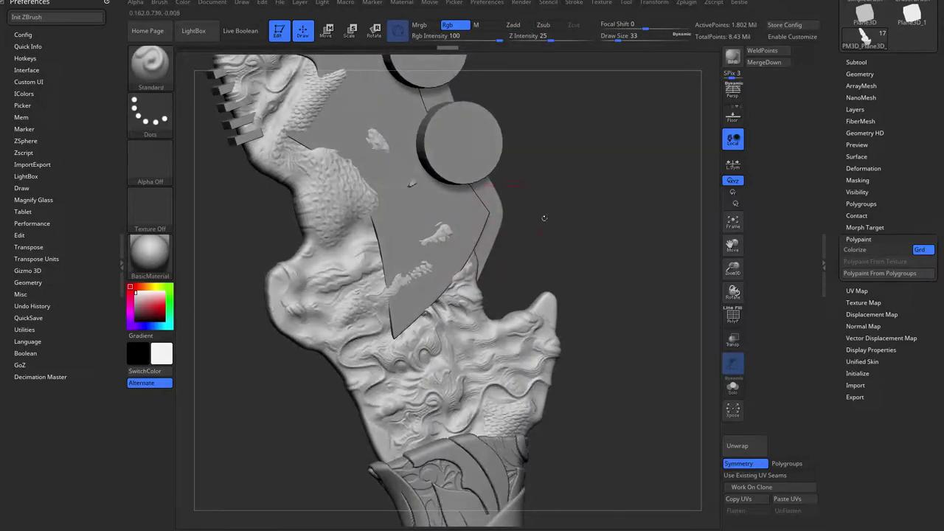
left_click_drag(544, 218, 537, 242, "alt")
Turn on the Live Boolean preview and check the carved dragon piece with the cylinders cut from the blade.
left_click(256, 40)
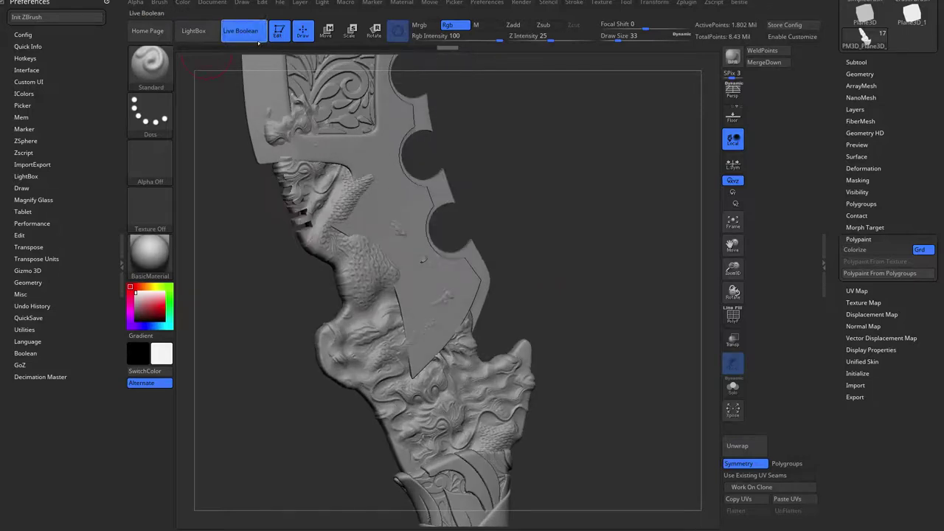
left_click_drag(561, 192, 579, 214)
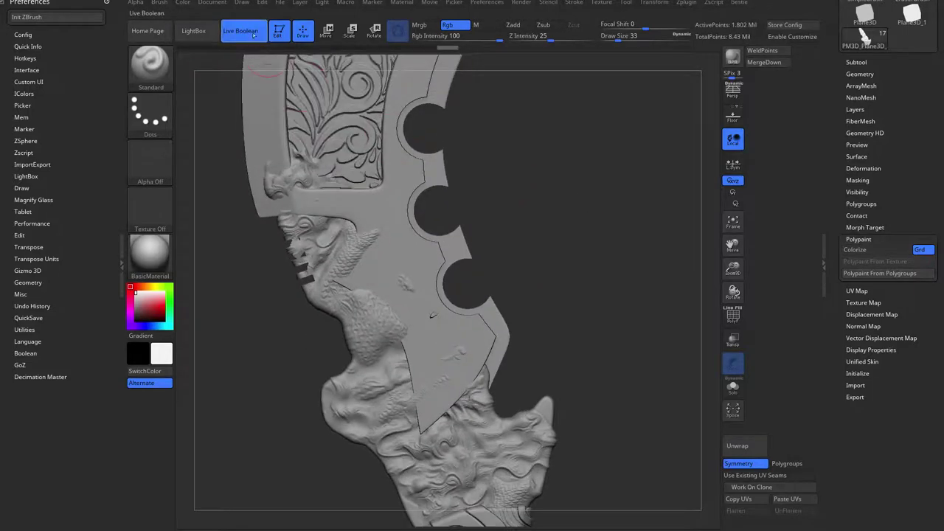
left_click(254, 35)
left_click(254, 35)
left_click_drag(263, 329, 279, 340)
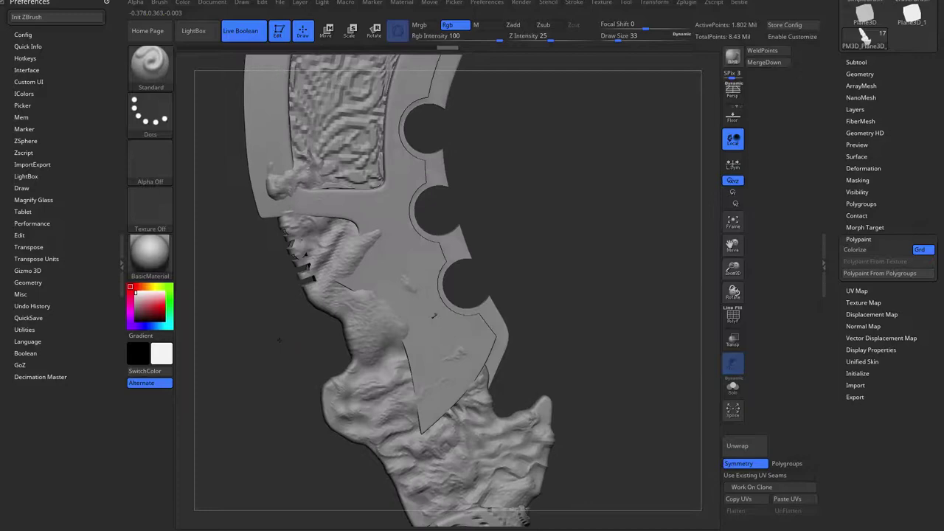
left_click_drag(562, 273, 543, 248, "alt")
Isolate the main blade, display its polygroup wireframe and switch to a lower subdivision level.
key("alt+s")
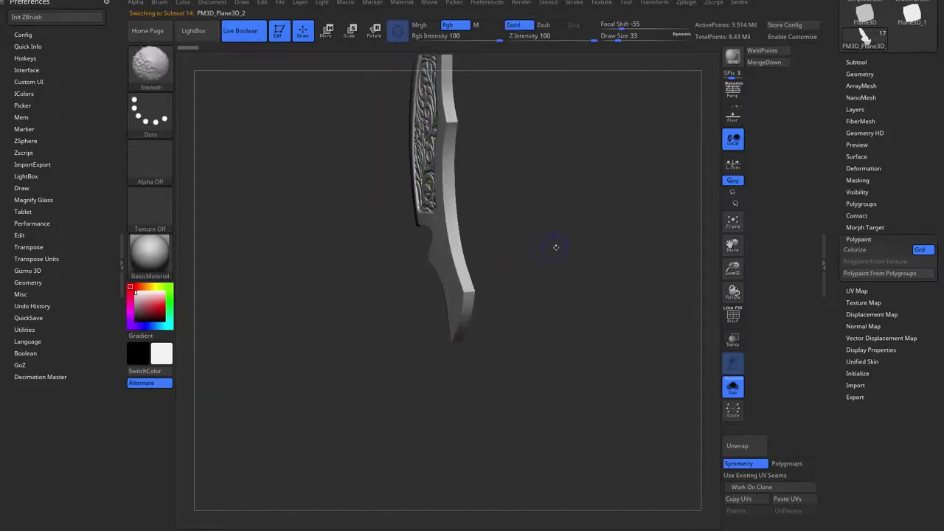
key("shift+f")
key("shift+d")
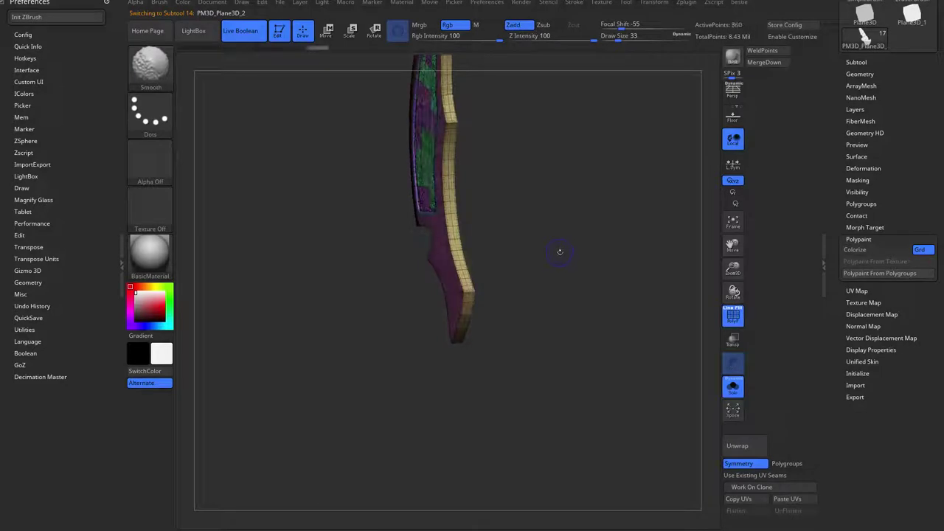
Mask the main blade above the notch, leaving its narrow lower part unmasked.
mouse_move(549, 269)
left_mouse_down("shift")
mouse_move(627, 273)
mouse_move(575, 327)
mouse_move(575, 317)
left_mouse_up("shift")
left_click_drag(575, 318, 517, 325)
left_click_drag(290, 261, 287, 326, "alt")
mouse_move(246, 137)
left_mouse_down("ctrl")
mouse_move(392, 271)
mouse_move(542, 332)
mouse_move(555, 358)
mouse_move(555, 312)
mouse_move(554, 377)
left_mouse_up("ctrl")
left_click_drag(297, 268, 388, 386, "ctrl")
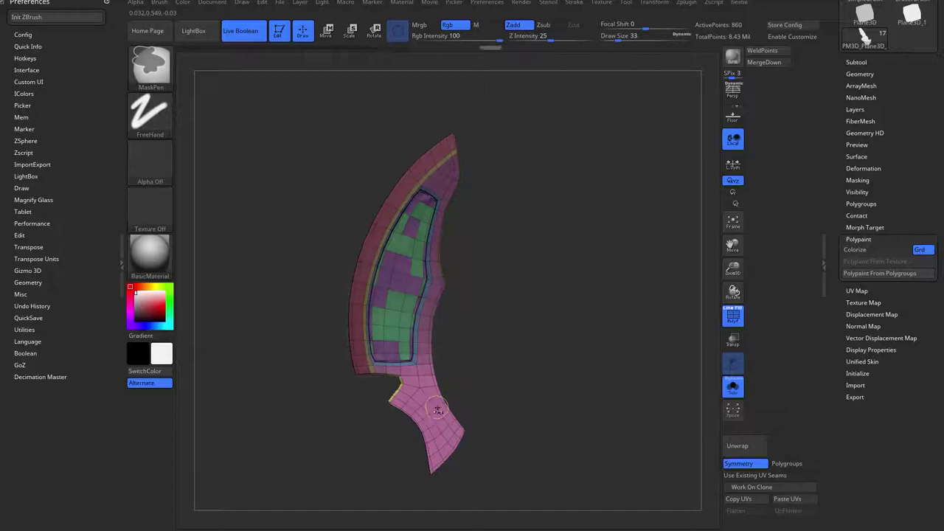
Thicken the unmasked lower part of the main blade with the Transpose line and check it against the other parts.
mouse_move(485, 378)
left_mouse_down("shift")
mouse_move(588, 333)
mouse_move(567, 287)
left_mouse_up("shift")
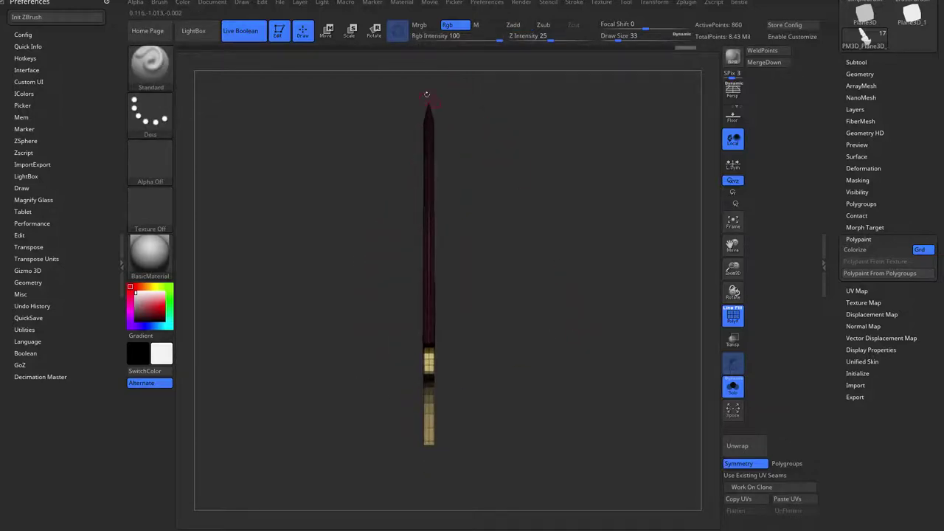
key("w")
key("y")
left_click_drag(433, 127, 433, 381)
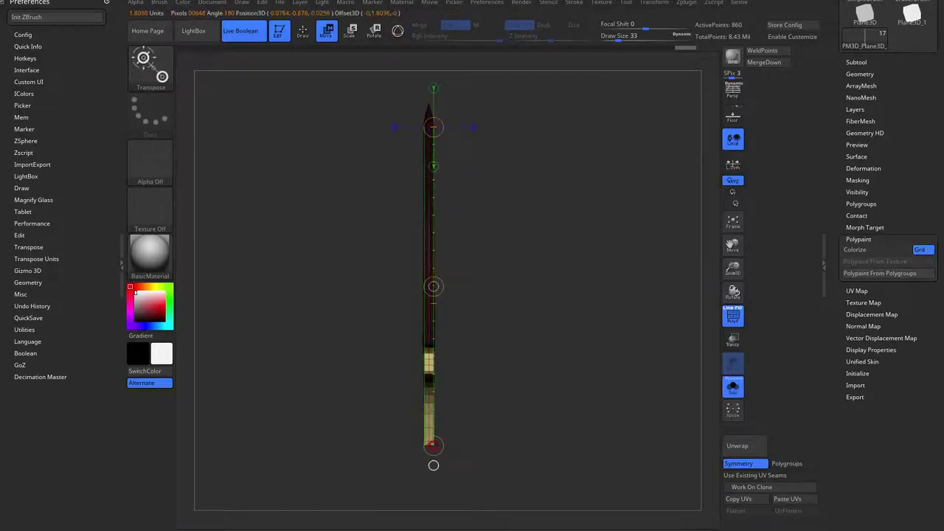
left_click_drag(434, 446, 438, 445)
key("shift+s")
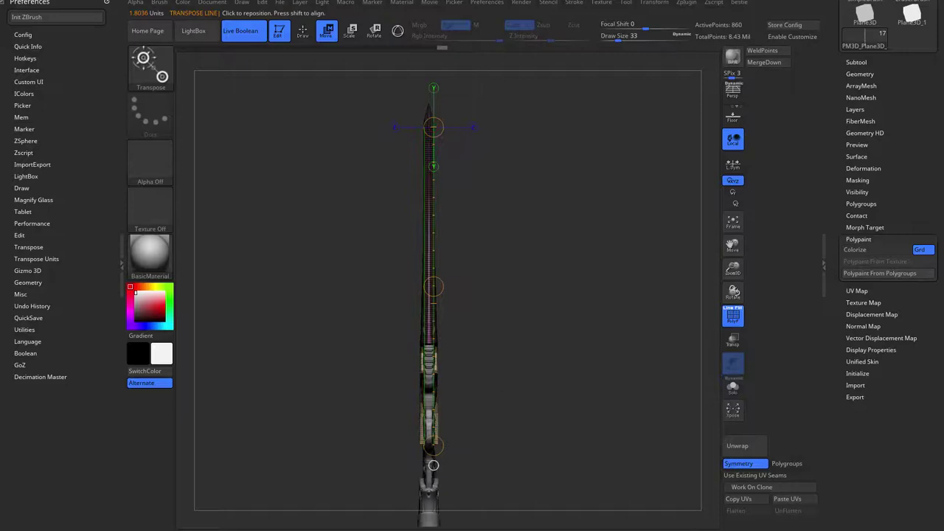
left_click_drag(504, 390, 582, 373)
key("q")
Switch to the Move brush with a draw size of 101 and examine the blade's thickness around the notch.
mouse_move(527, 354)
left_mouse_down("shift")
mouse_move(520, 292)
mouse_move(537, 298)
mouse_move(522, 314)
mouse_move(542, 314)
mouse_move(556, 306)
mouse_move(552, 288)
mouse_move(531, 321)
mouse_move(545, 317)
mouse_move(571, 244)
mouse_move(444, 312)
left_mouse_up("shift")
key("space")
key("b")
key("m")
key("v")
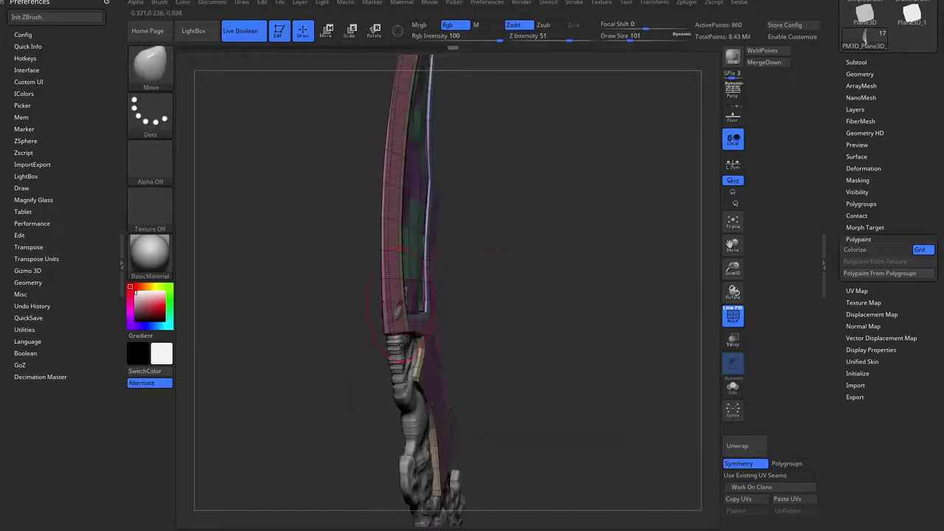
left_click_drag(495, 286, 461, 298, "shift")
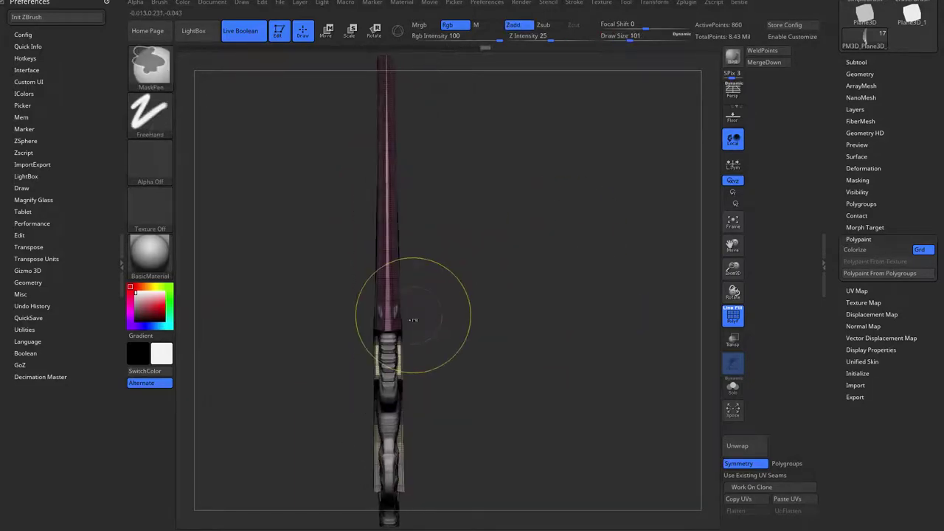
left_click_drag(304, 332, 398, 332)
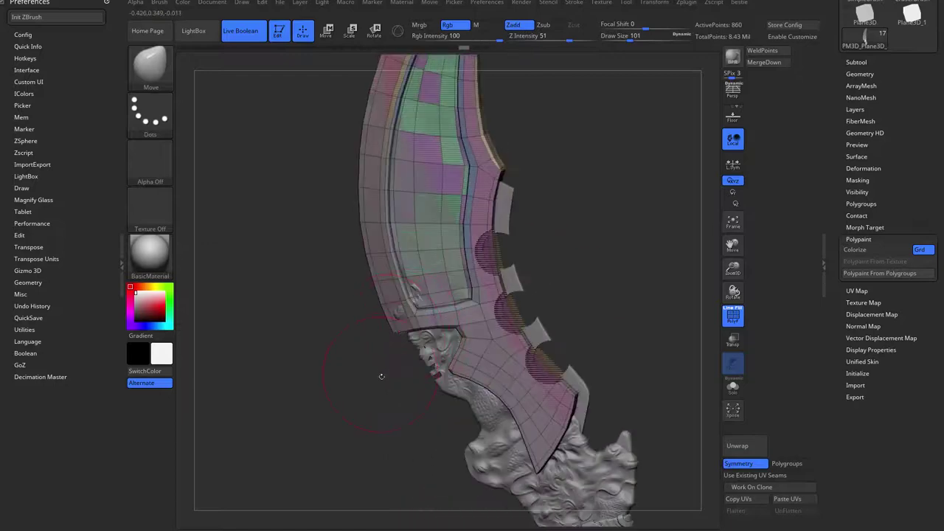
Select the dragon piece, step its history back to before the inflation and restore the carved version.
left_click_drag(381, 375, 343, 372)
left_click(422, 348, "alt")
mouse_move(548, 310)
left_mouse_down("shift")
mouse_move(495, 308)
mouse_move(532, 300)
left_mouse_up("shift")
key("space")
left_click_drag(462, 376, 516, 347)
key("space")
mouse_move(550, 292)
left_mouse_down()
mouse_move(541, 293)
mouse_move(548, 277)
mouse_move(585, 292)
left_mouse_up()
key("ctrl+z")
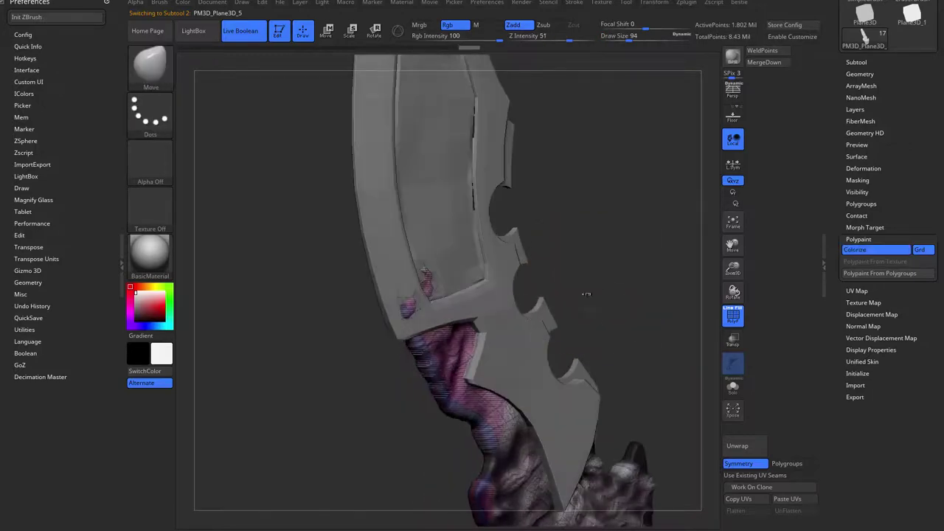
key("ctrl+z")
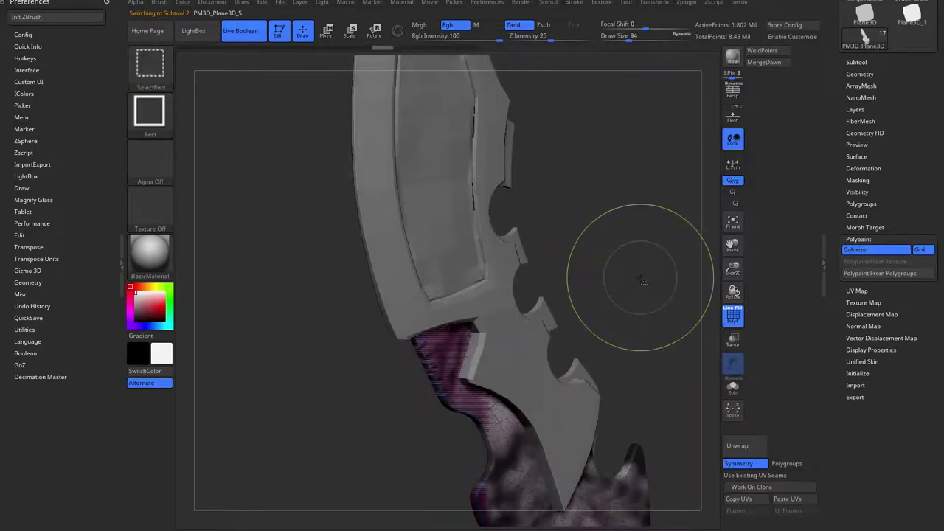
left_click(634, 284, "ctrl+shift")
key("ctrl+shift+z")
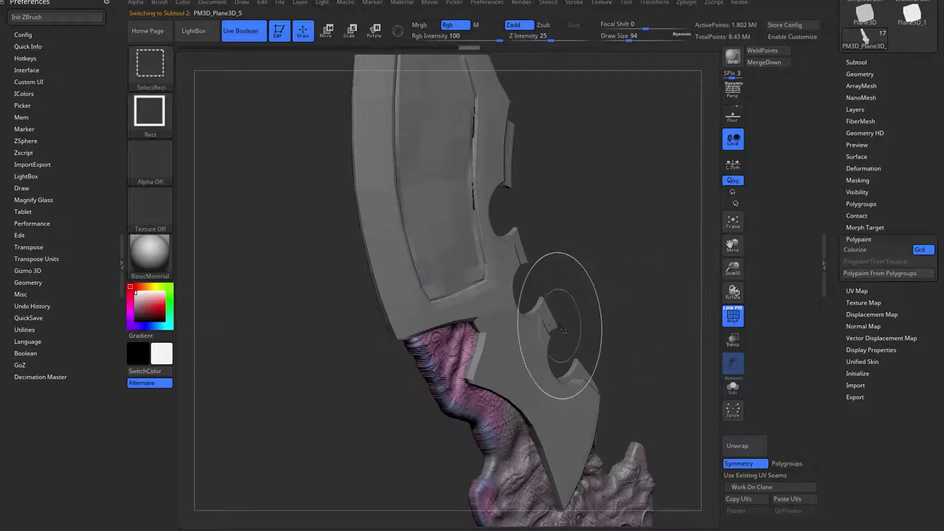
Select and isolate the main blade and mask the lower end of its cutting edge beside the notch.
left_click(528, 323, "alt")
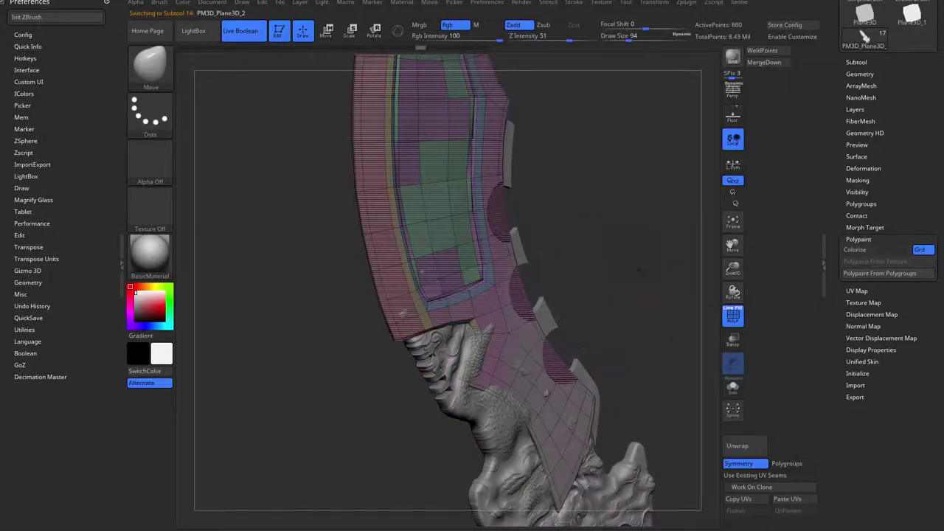
left_click_drag(642, 270, 590, 273, "shift")
key("alt+s")
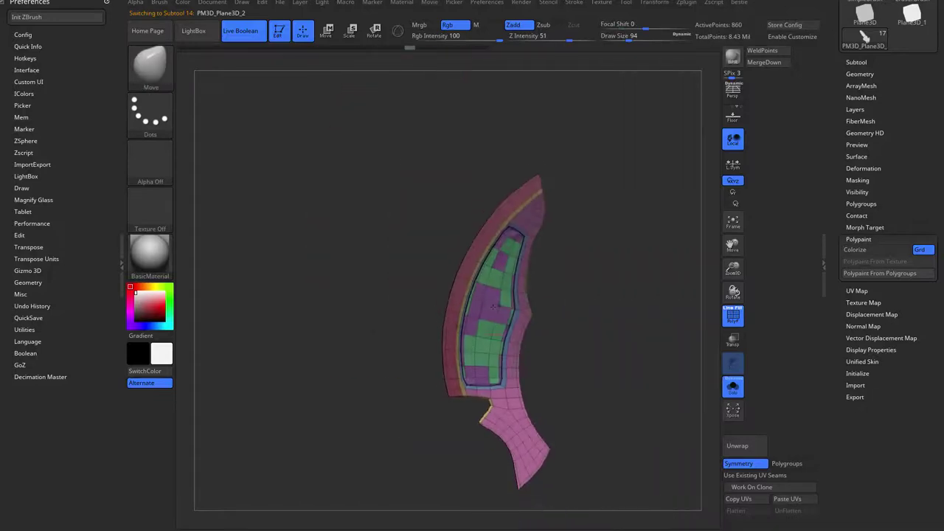
left_click_drag(368, 422, 417, 405, "alt")
mouse_move(220, 188)
left_mouse_down("ctrl")
mouse_move(408, 326)
mouse_move(391, 325)
mouse_move(399, 328)
left_mouse_up("ctrl")
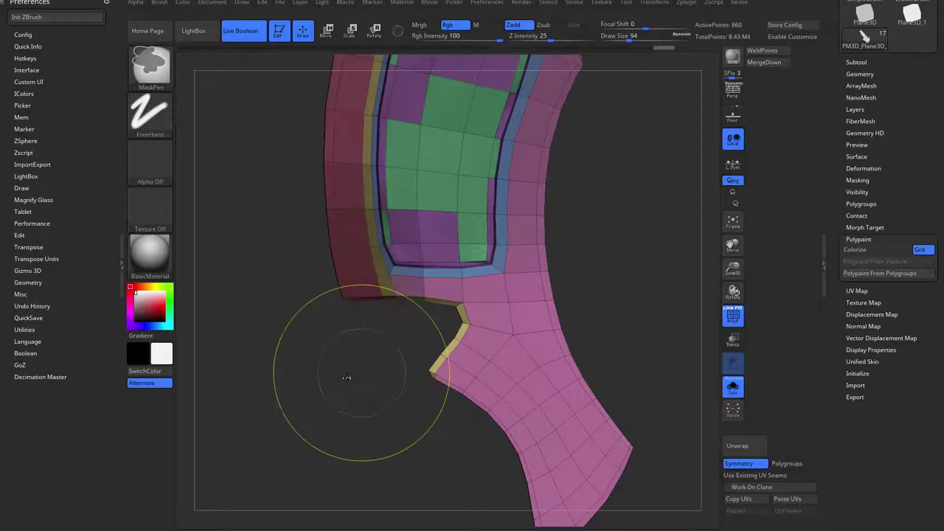
Adjust the unmasked lower part of the main blade edge-on with a Transpose line and show the other parts again.
left_click_drag(349, 377, 392, 374, "shift")
mouse_move(627, 314)
left_mouse_down("alt")
mouse_move(576, 312)
mouse_move(613, 314)
mouse_move(602, 274)
left_mouse_up("alt")
left_click_drag(601, 275, 590, 288, "shift")
key("w")
left_click_drag(462, 449, 468, 449)
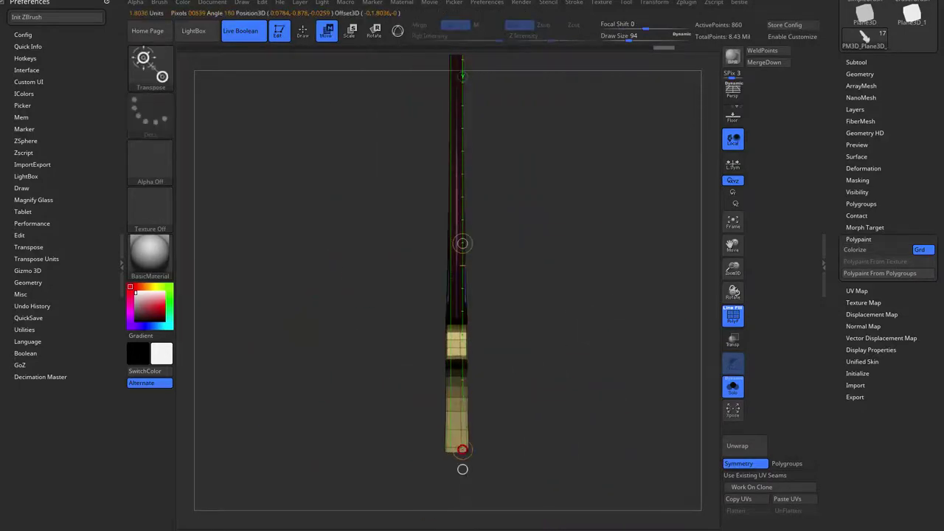
mouse_move(627, 380)
left_mouse_down()
mouse_move(564, 377)
mouse_move(565, 387)
mouse_move(579, 379)
mouse_move(579, 402)
left_mouse_up()
key("q")
key("alt+s")
left_click_drag(586, 356, 630, 238, "alt")
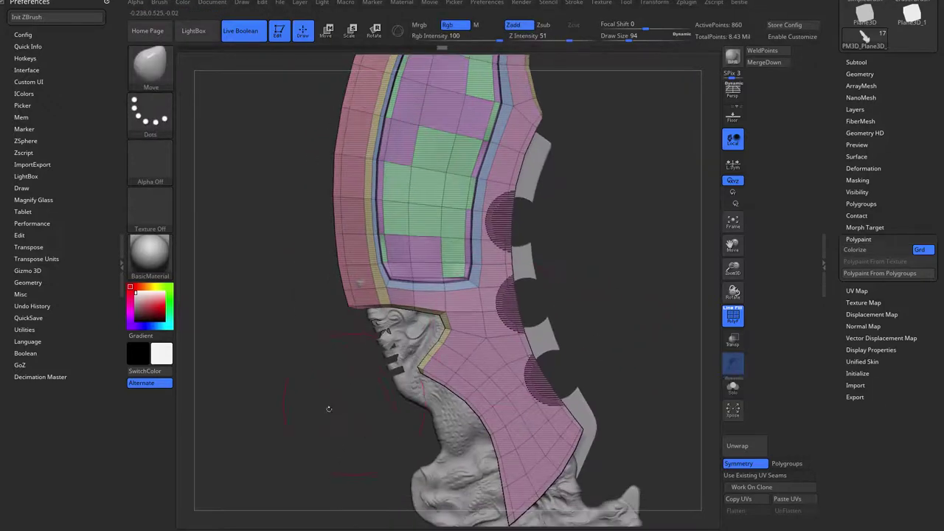
Select the dragon piece, set the Move brush's draw size to 145 and toggle the X-axis symmetry.
left_click_drag(329, 409, 391, 402)
left_click_drag(424, 268, 487, 279)
mouse_move(569, 243)
left_mouse_down("alt")
mouse_move(575, 289)
mouse_move(561, 273)
mouse_move(559, 247)
left_mouse_up("alt")
mouse_move(562, 303)
left_mouse_down("alt")
mouse_move(541, 231)
mouse_move(543, 255)
mouse_move(552, 250)
mouse_move(513, 224)
mouse_move(466, 213)
left_mouse_up("alt")
key("space")
left_click(449, 48)
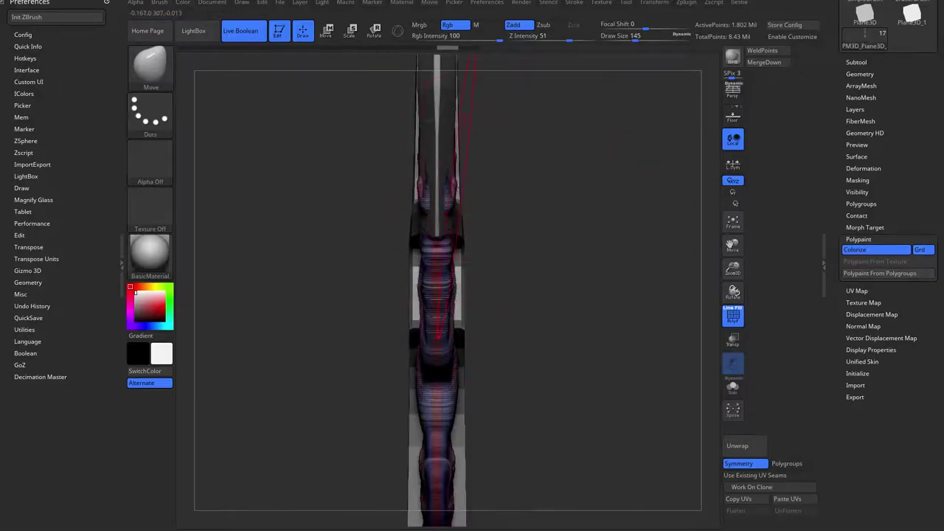
left_click(644, 5)
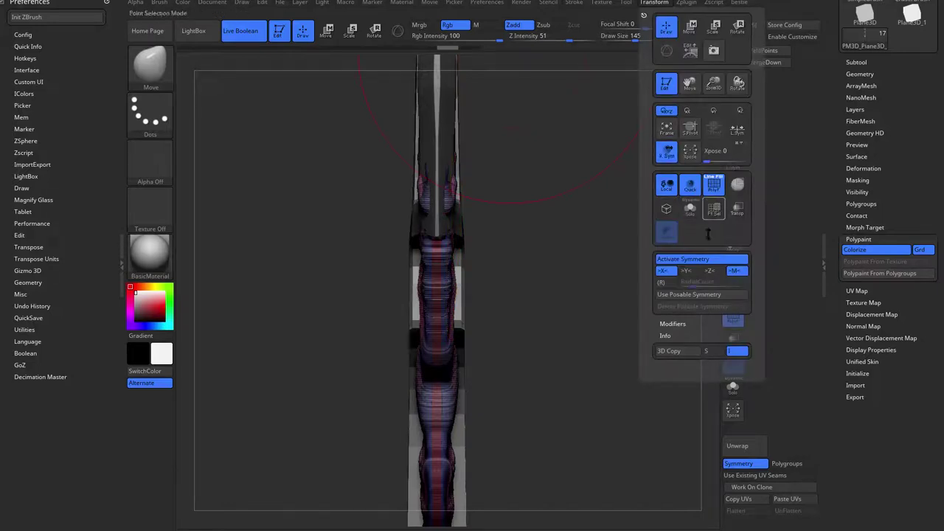
left_click(664, 270)
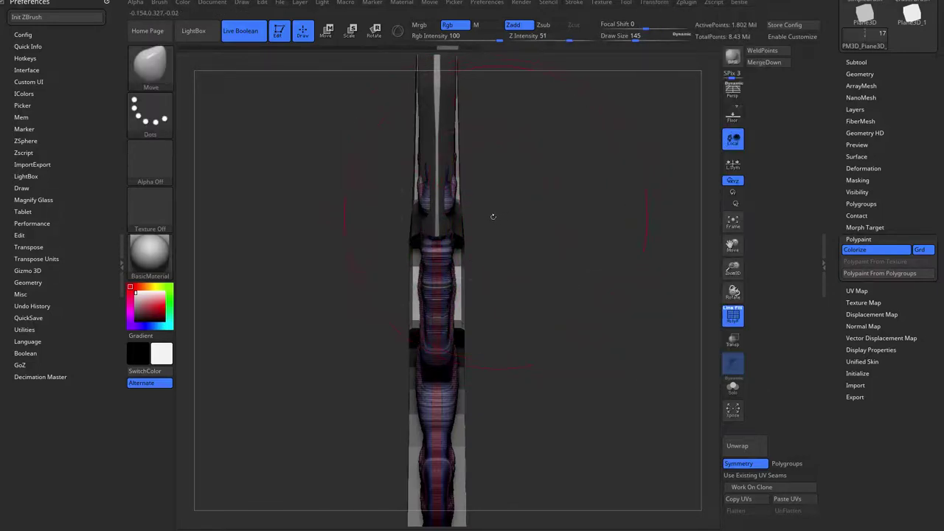
Inspect the knife with Live Boolean off, hide the polyframe and polypaint colours of the dragon piece, and turn Live Boolean back on.
left_click(263, 38)
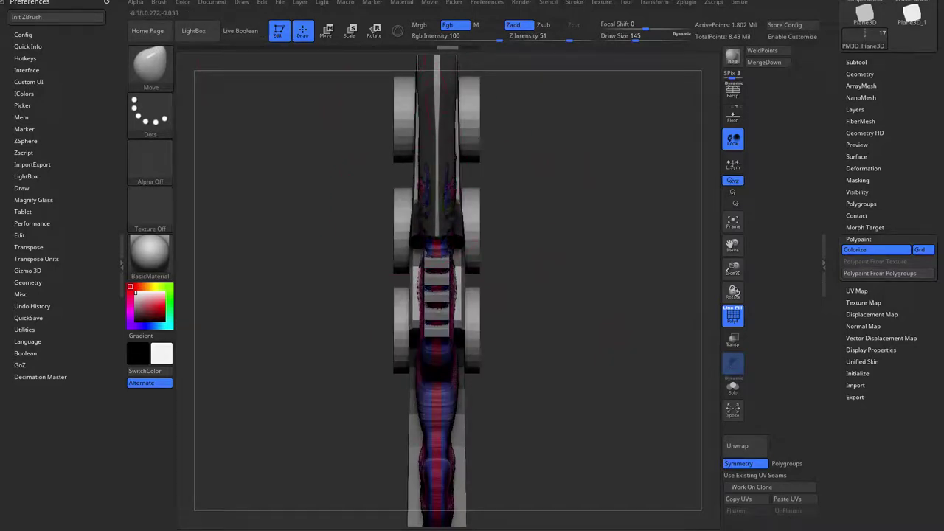
left_click_drag(616, 369, 338, 375)
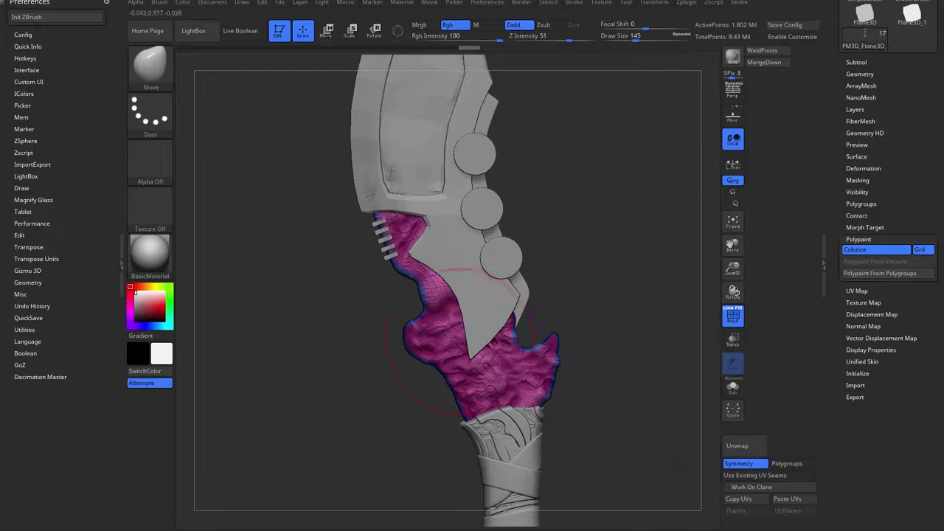
key("shift+f")
left_click_drag(641, 262, 667, 319)
left_click(876, 255)
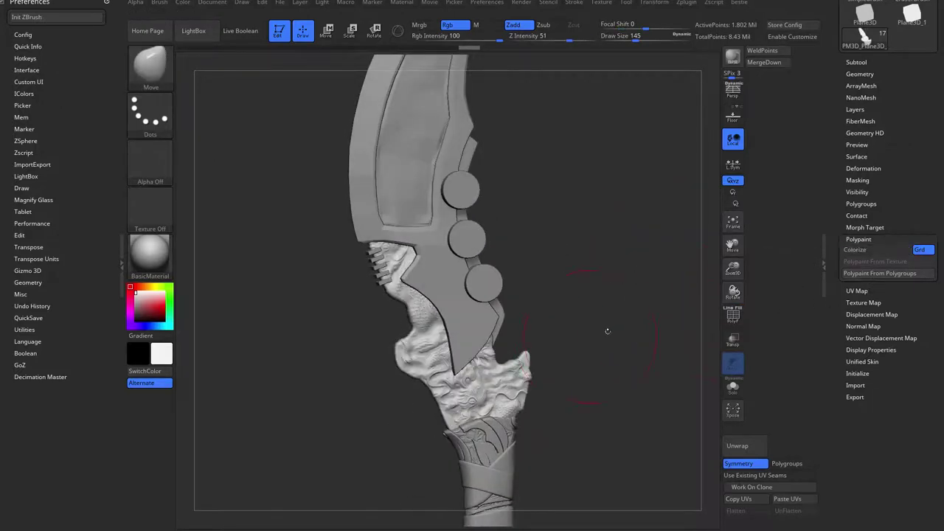
left_click_drag(607, 329, 503, 406)
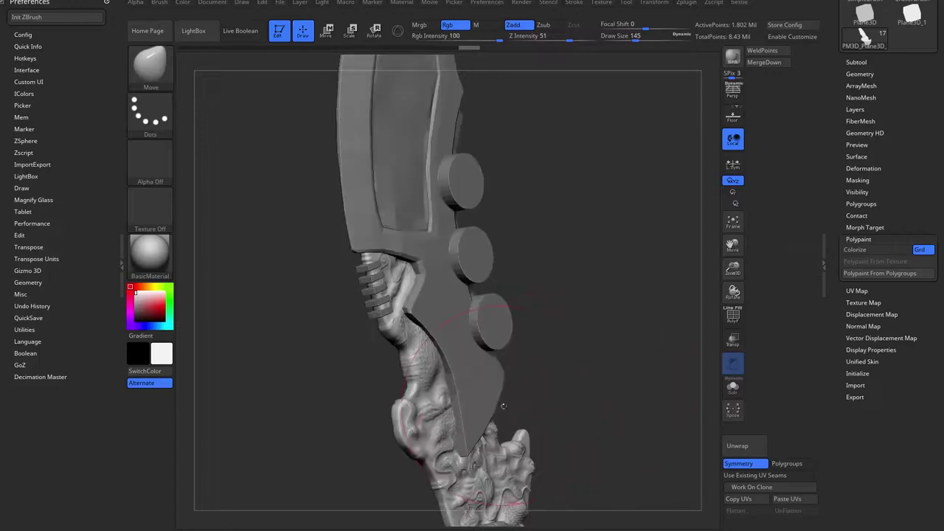
left_click(243, 32)
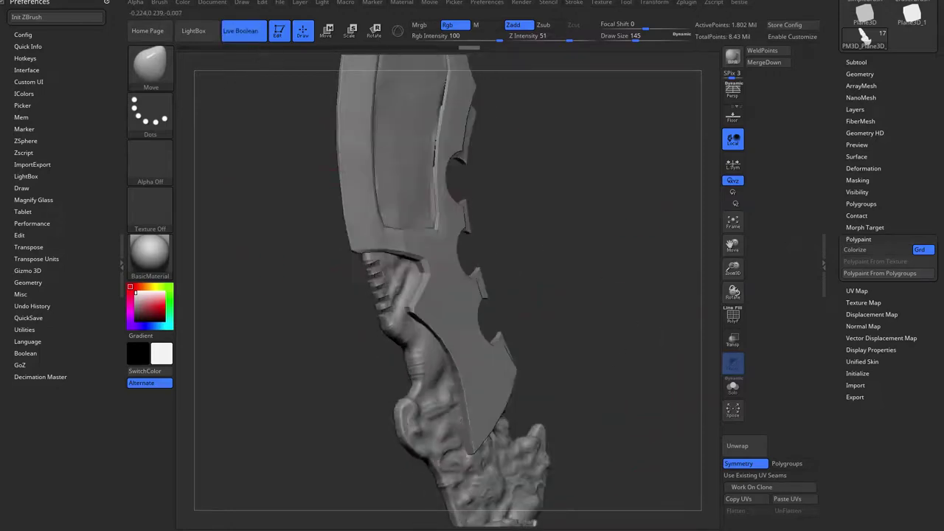
Reduce the Move brush's draw size to 31 over the dragon piece below the blade tip.
mouse_move(447, 417)
right_mouse_down()
mouse_move(504, 418)
mouse_move(625, 358)
mouse_move(578, 342)
right_mouse_up()
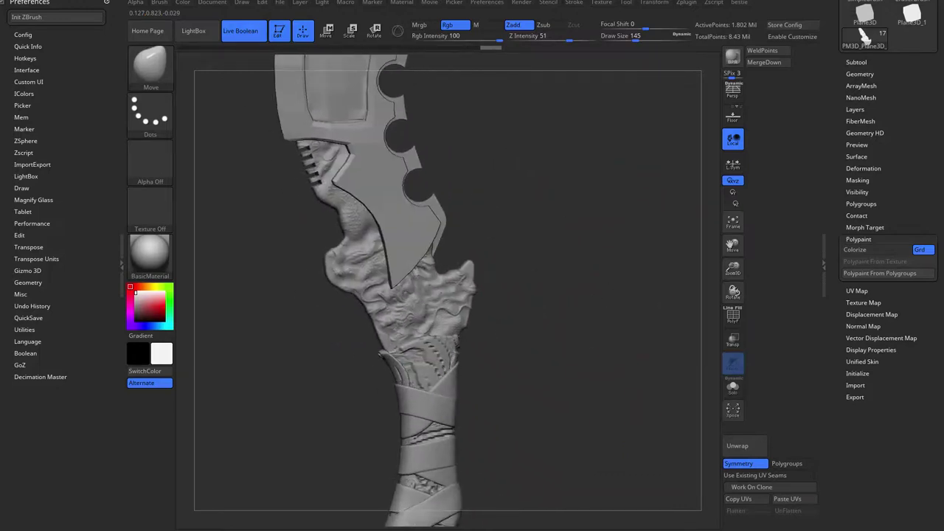
right_click(568, 317)
left_click_drag(627, 278, 575, 278)
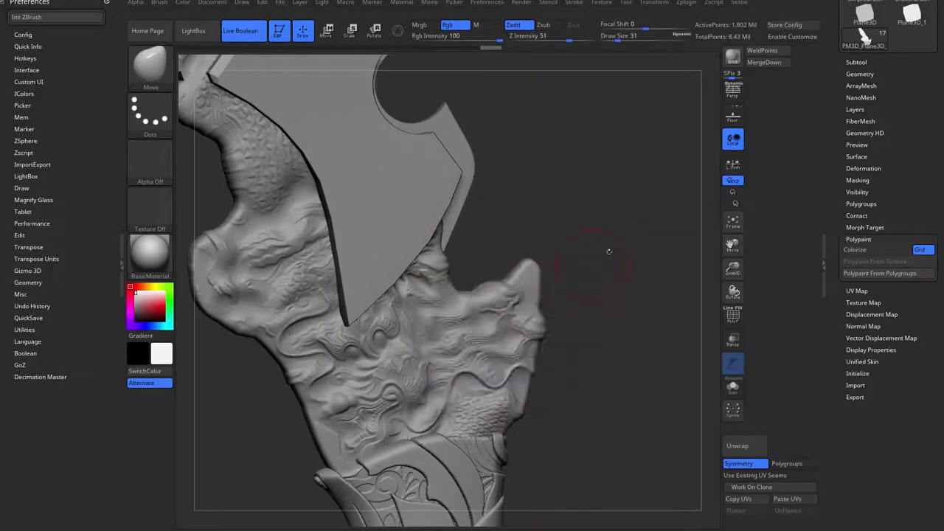
right_click_drag(609, 251, 563, 263)
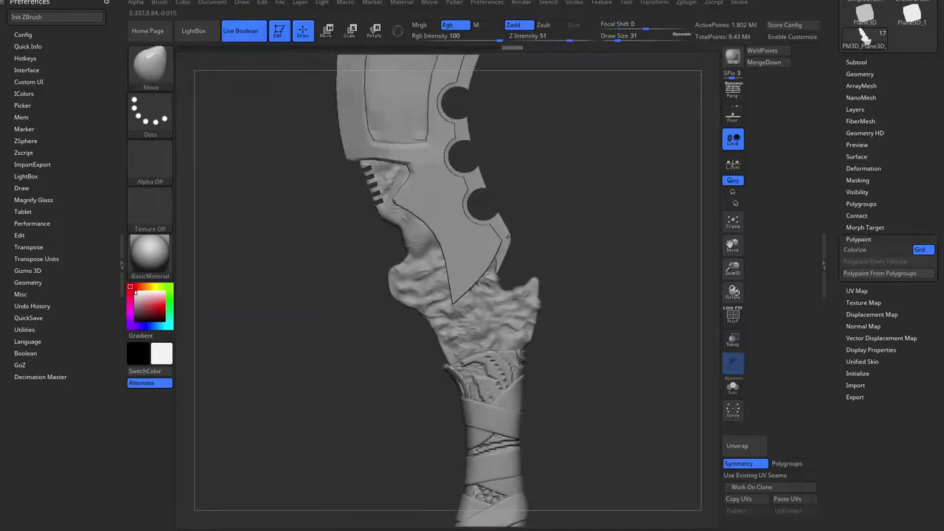
Examine the carved dragon piece and the blade tip overlapping it from both faces of the knife.
mouse_move(354, 443)
left_mouse_down()
mouse_move(347, 388)
mouse_move(367, 329)
mouse_move(598, 333)
mouse_move(611, 243)
mouse_move(369, 260)
mouse_move(402, 276)
left_mouse_up()
right_click_drag(596, 351, 588, 446)
left_click_drag(575, 343, 592, 398)
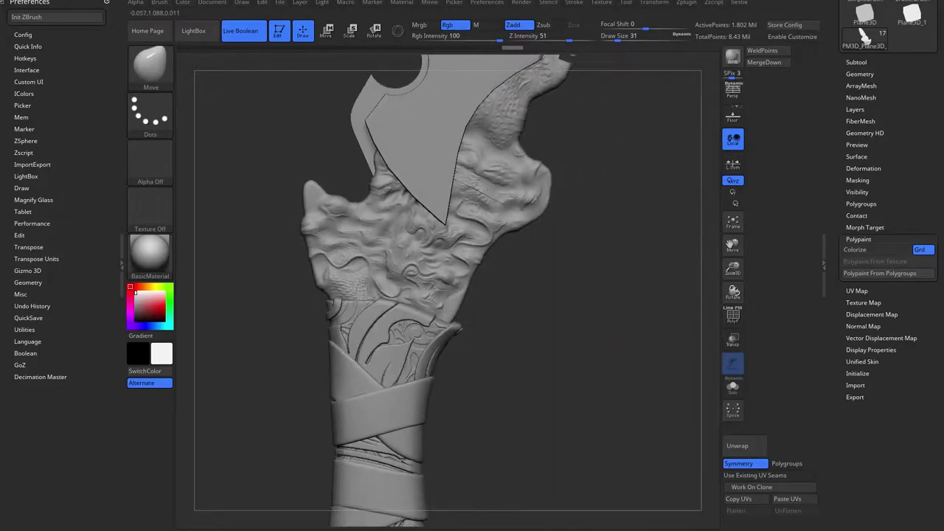
left_click_drag(607, 350, 457, 353)
left_click_drag(472, 398, 617, 354, "alt")
right_click_drag(617, 354, 621, 421, "ctrl")
left_click_drag(621, 420, 384, 431)
right_click_drag(383, 432, 386, 388, "ctrl")
left_click_drag(386, 388, 409, 388)
left_click_drag(619, 363, 593, 363)
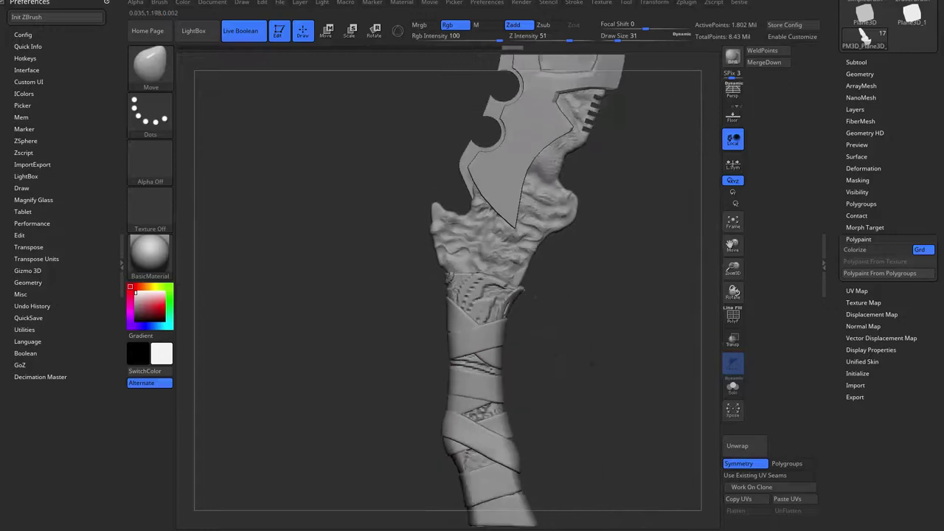
right_click_drag(593, 363, 590, 302, "ctrl")
left_click_drag(442, 336, 622, 407)
right_click_drag(622, 407, 625, 511, "ctrl")
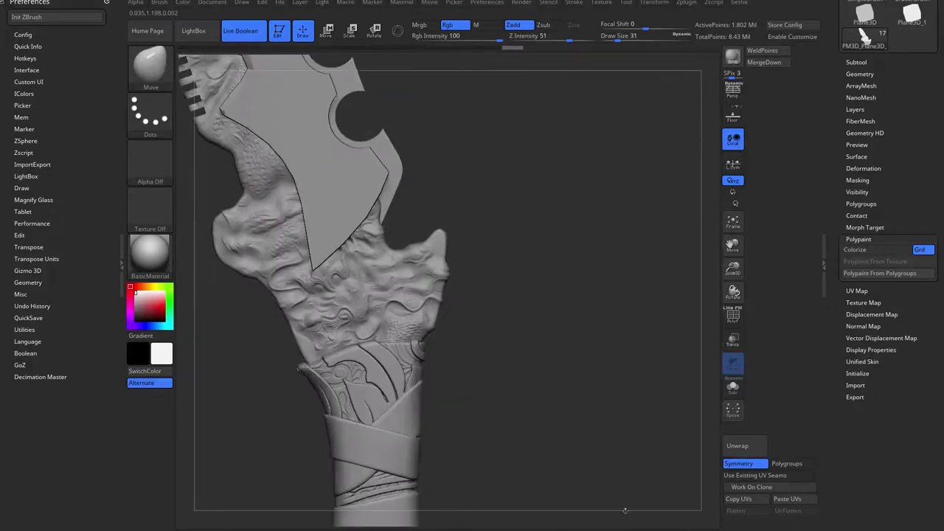
left_click_drag(625, 442, 553, 432)
right_click_drag(634, 284, 604, 300, "ctrl")
left_click_drag(605, 301, 626, 346, "alt")
right_click_drag(627, 346, 626, 376, "ctrl")
left_click_drag(468, 306, 526, 308, "alt")
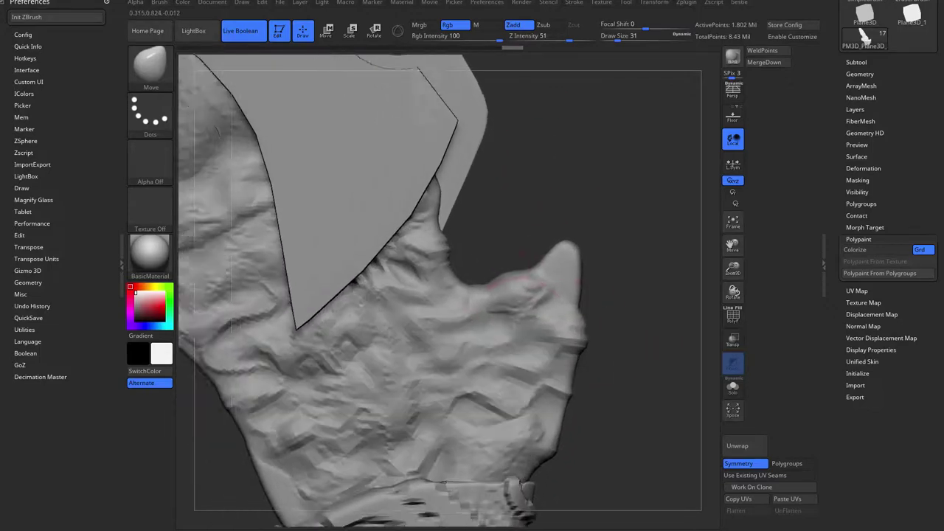
left_click_drag(522, 254, 237, 280)
left_click_drag(297, 316, 347, 314)
mouse_move(517, 177)
left_mouse_down("alt")
mouse_move(572, 179)
mouse_move(575, 193)
mouse_move(506, 266)
mouse_move(522, 257)
mouse_move(500, 198)
mouse_move(513, 273)
left_mouse_up("alt")
Bring the main blade back to its detailed filigree level, show all parts again and check its fit over the dragon piece.
key("alt+s")
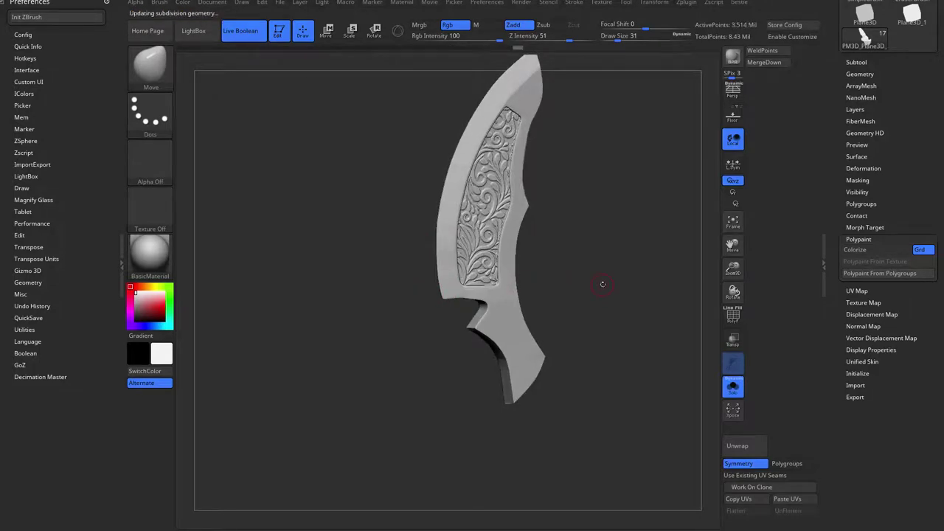
key("ctrl+shift+s")
key("shift+f")
key("shift+f")
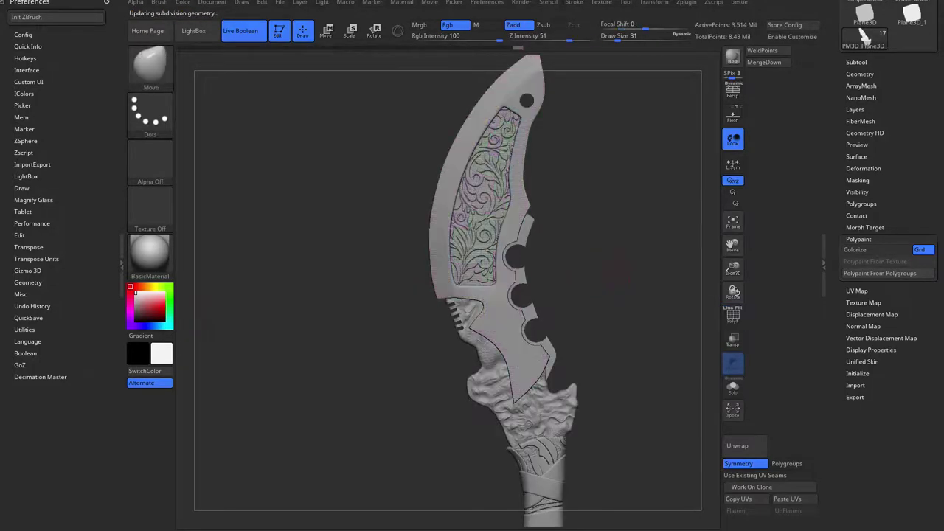
mouse_move(616, 273)
left_mouse_down("alt")
mouse_move(576, 214)
mouse_move(583, 270)
mouse_move(565, 267)
mouse_move(586, 331)
mouse_move(564, 310)
left_mouse_up("alt")
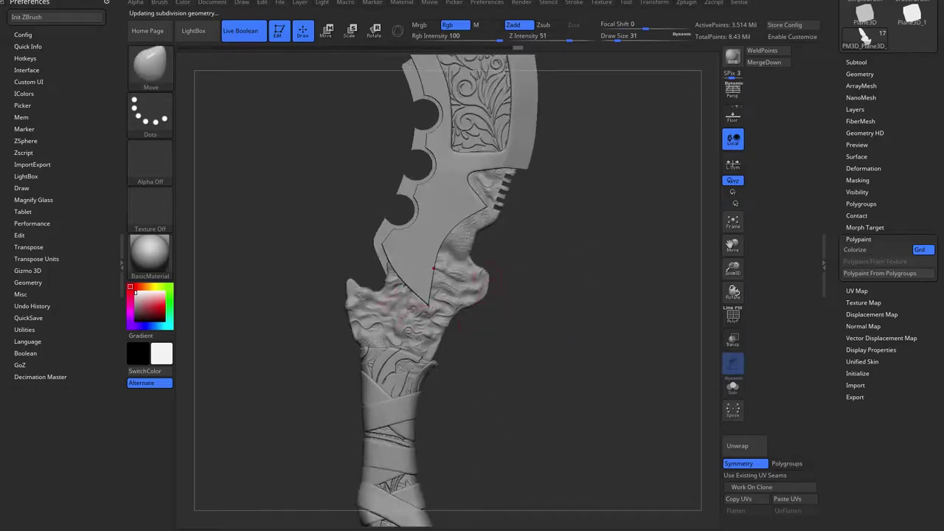
mouse_move(502, 332)
left_mouse_down("alt")
mouse_move(496, 274)
mouse_move(496, 346)
mouse_move(521, 338)
mouse_move(490, 325)
mouse_move(504, 402)
left_mouse_up("alt")
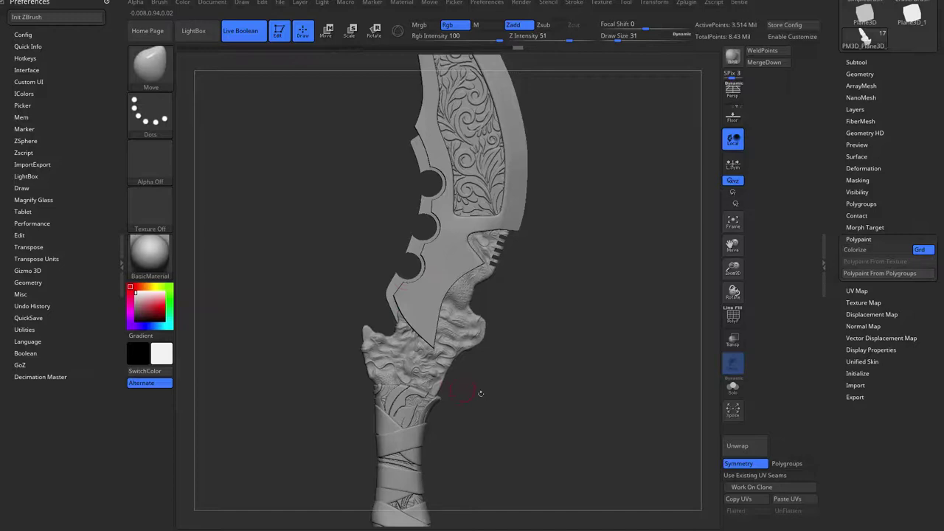
left_click_drag(481, 394, 398, 421, "alt")
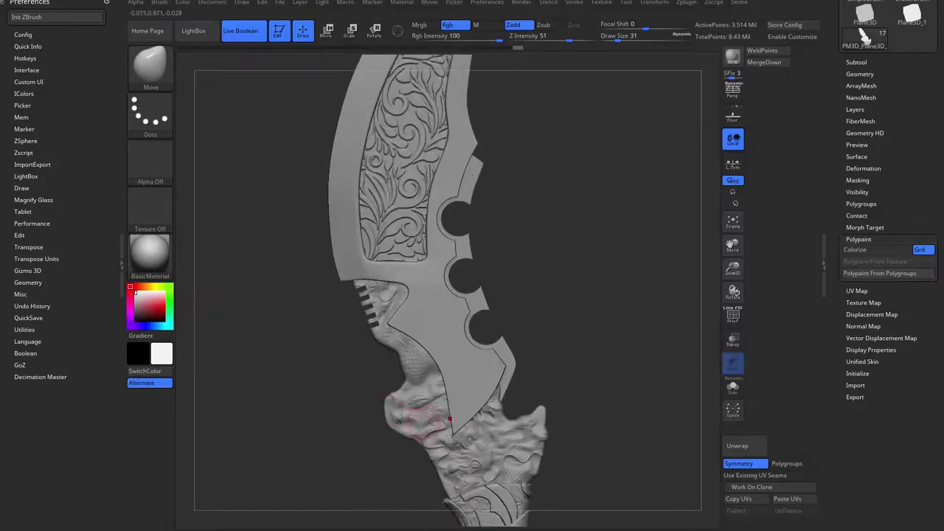
mouse_move(378, 476)
left_mouse_down("alt")
mouse_move(399, 293)
mouse_move(418, 288)
mouse_move(431, 262)
left_mouse_up("alt")
Select the dragon piece and nudge the outline around its neck with the Move brush at draw size 41, undoing the last change.
key("space")
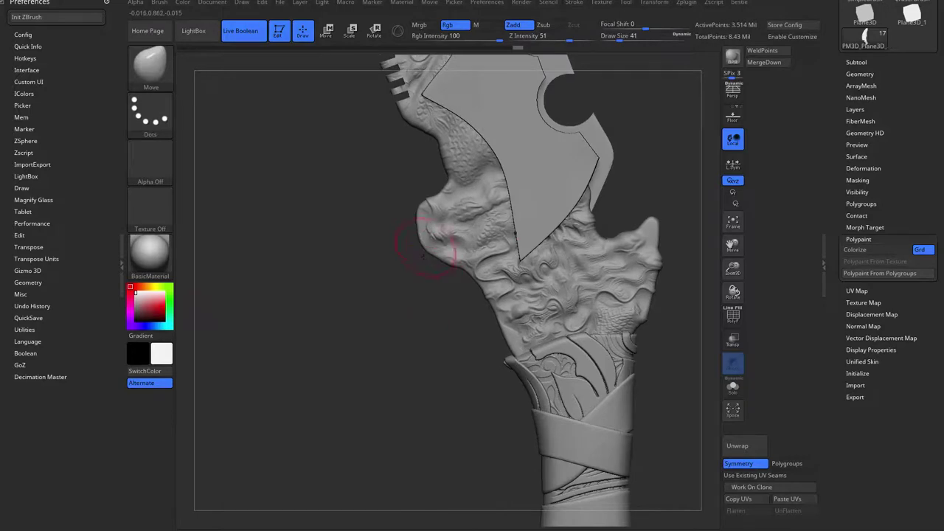
left_click_drag(390, 287, 629, 311)
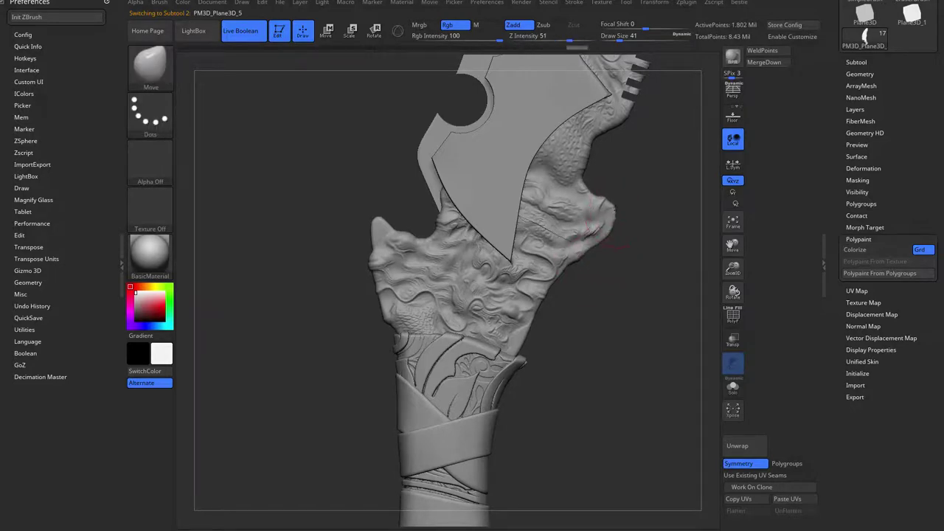
left_click_drag(583, 266, 399, 234, "shift")
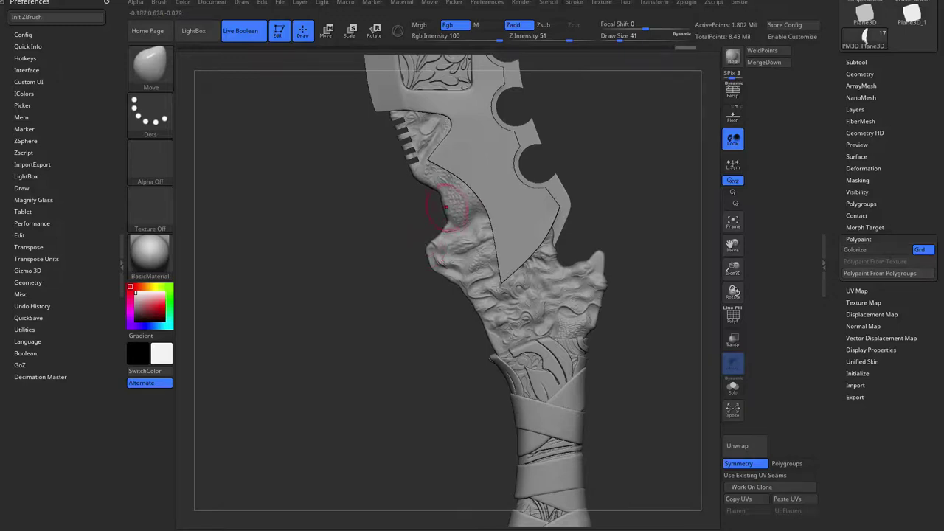
mouse_move(410, 244)
left_mouse_down("alt")
mouse_move(295, 221)
mouse_move(451, 290)
left_mouse_up("alt")
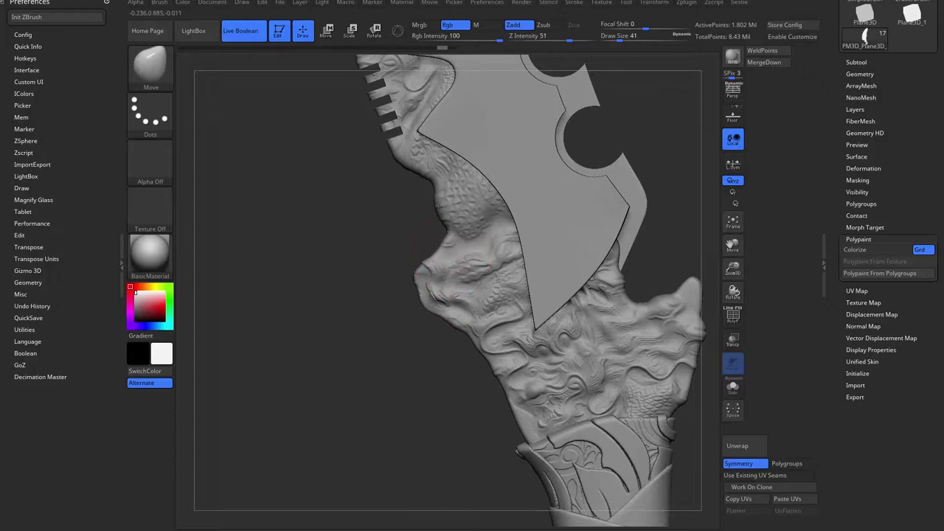
mouse_move(444, 206)
right_mouse_down("ctrl")
mouse_move(224, 262)
mouse_move(435, 327)
right_mouse_up("ctrl")
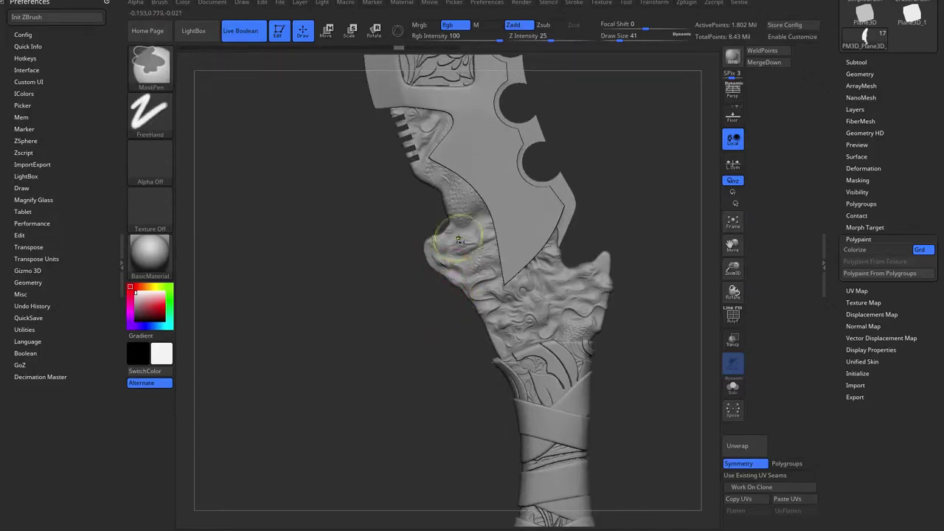
key("ctrl+z")
Examine the dragon piece's horn, scale patch and outer edge above the grip, and view the whole knife.
right_click_drag(409, 293, 325, 251, "alt")
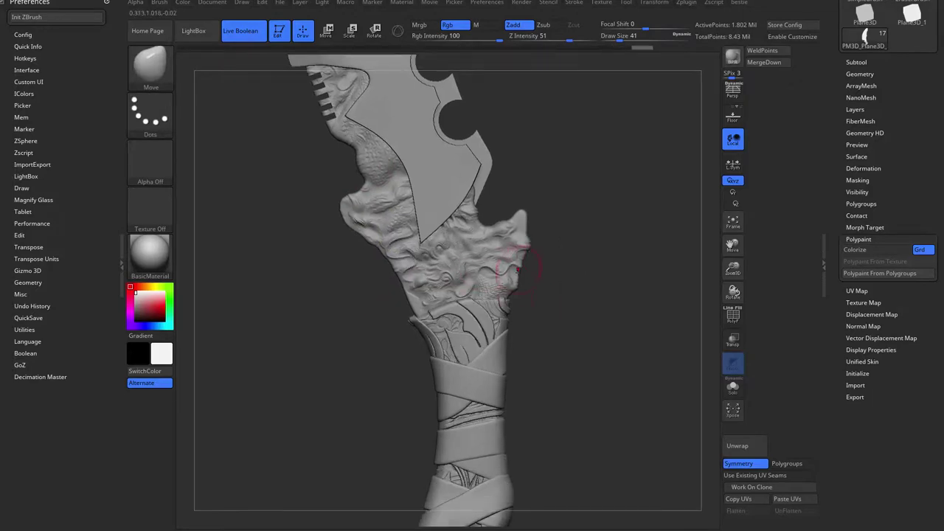
right_click_drag(568, 288, 589, 354, "ctrl")
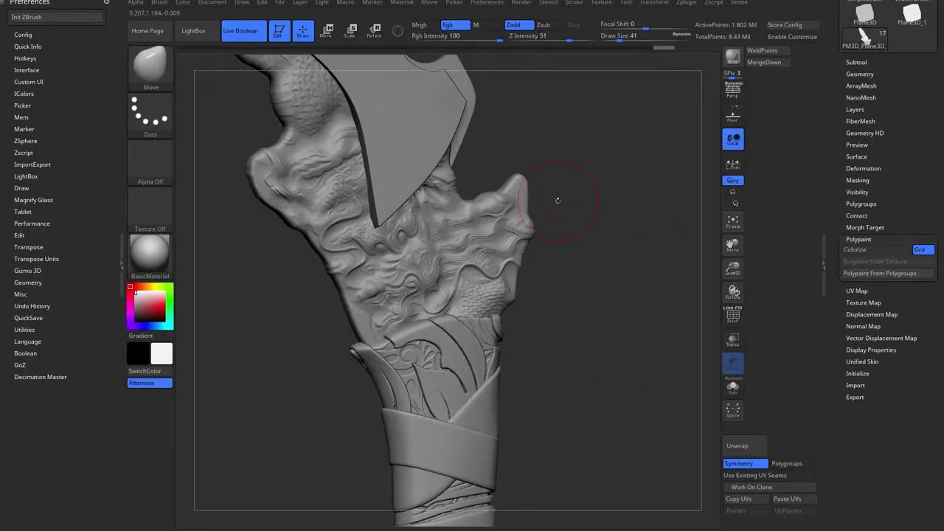
right_click_drag(618, 289, 631, 199)
right_click_drag(563, 307, 480, 318)
right_click_drag(682, 295, 617, 320, "alt")
left_click_drag(618, 319, 526, 298)
right_click_drag(575, 270, 550, 362, "alt")
mouse_move(565, 366)
left_mouse_down()
mouse_move(628, 357)
mouse_move(459, 200)
left_mouse_up()
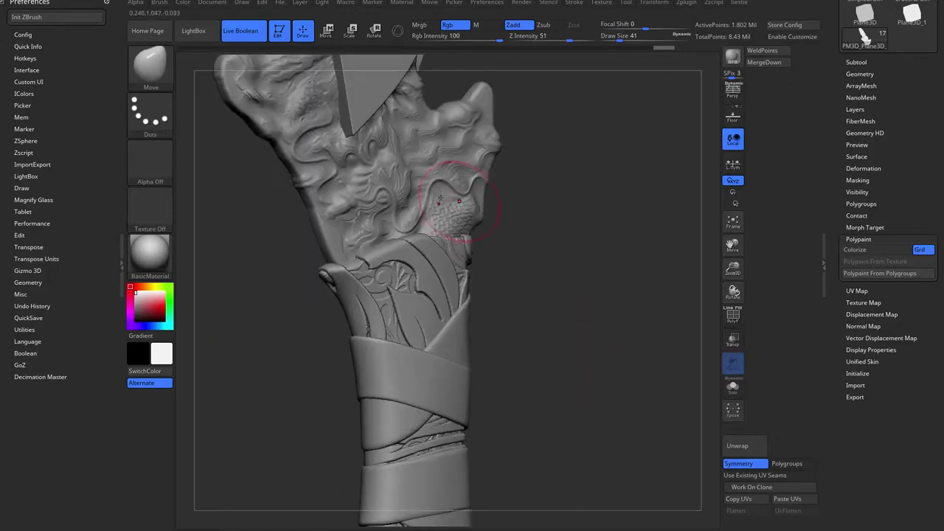
left_click_drag(509, 184, 422, 286)
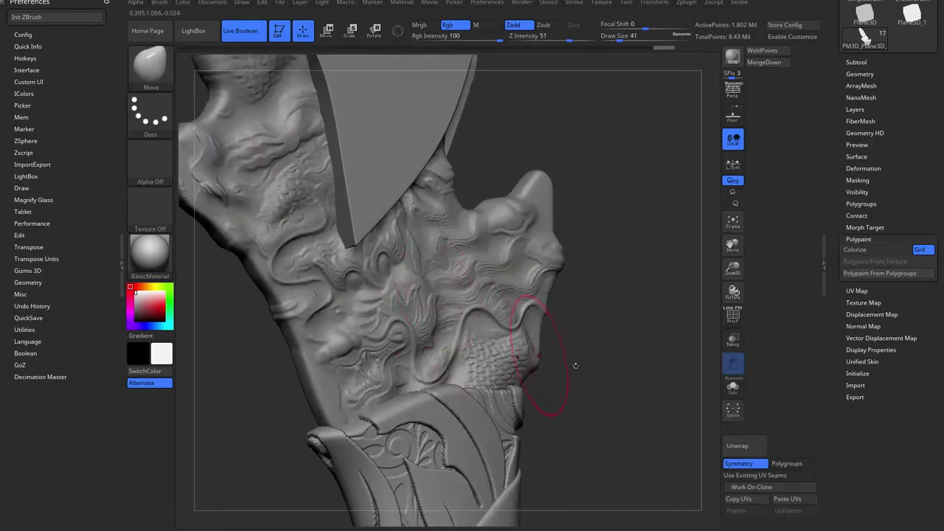
left_click_drag(633, 382, 611, 358)
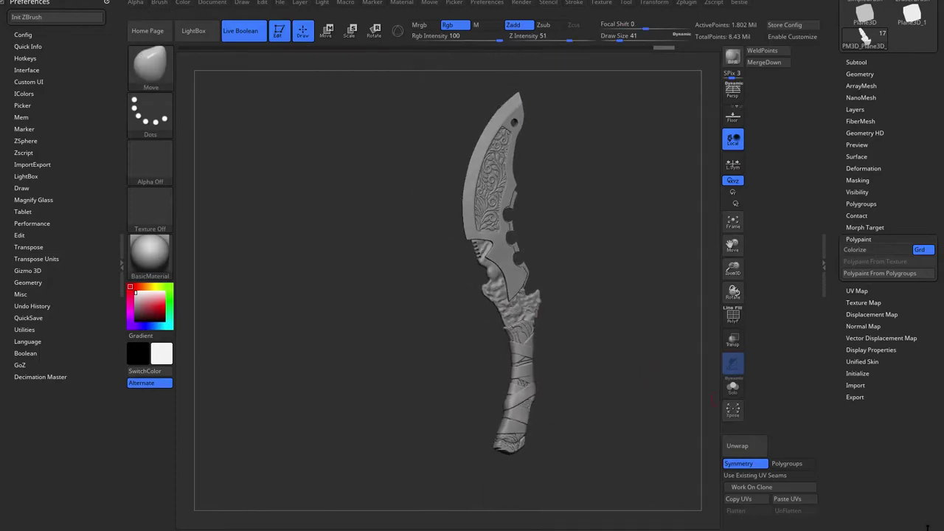